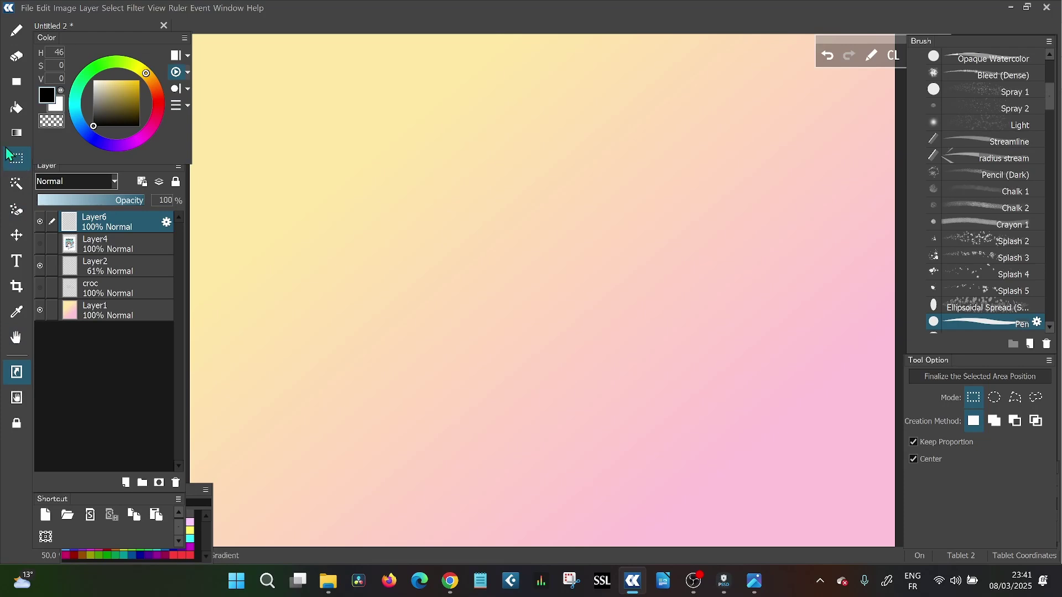
Move the Tool Option panel over the canvas and draw two successive rectangular selections with the new-selection creation method
mouse_move(984, 359)
mouse_down()
mouse_move(957, 362)
mouse_move(671, 237)
mouse_move(571, 107)
mouse_move(590, 93)
mouse_up()
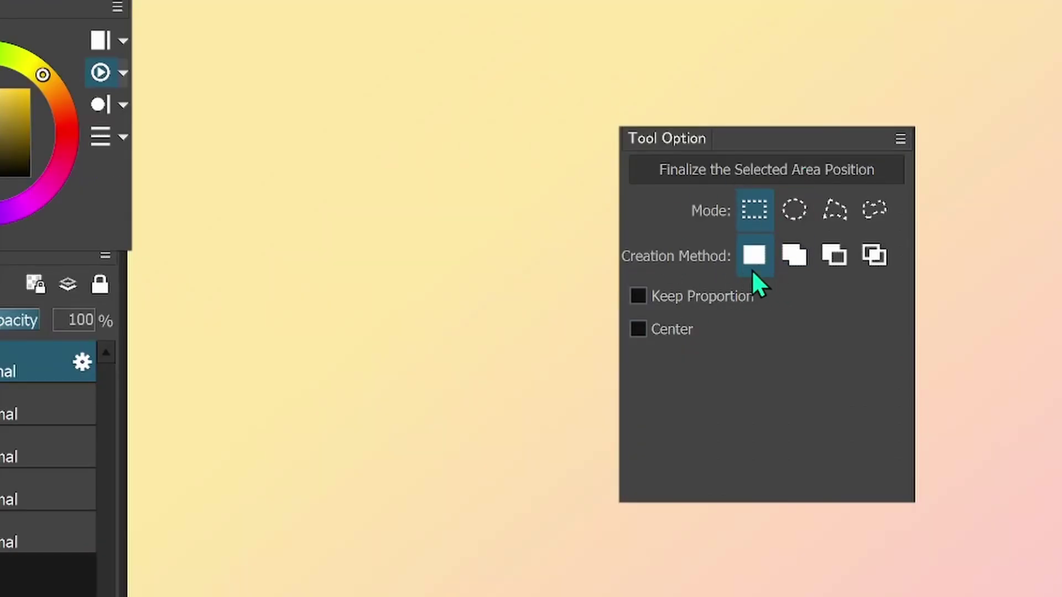
drag(241, 135, 458, 286)
drag(334, 320, 565, 485)
Add one overlapping rectangle and two separate smaller rectangles above to the existing selection
click(792, 255)
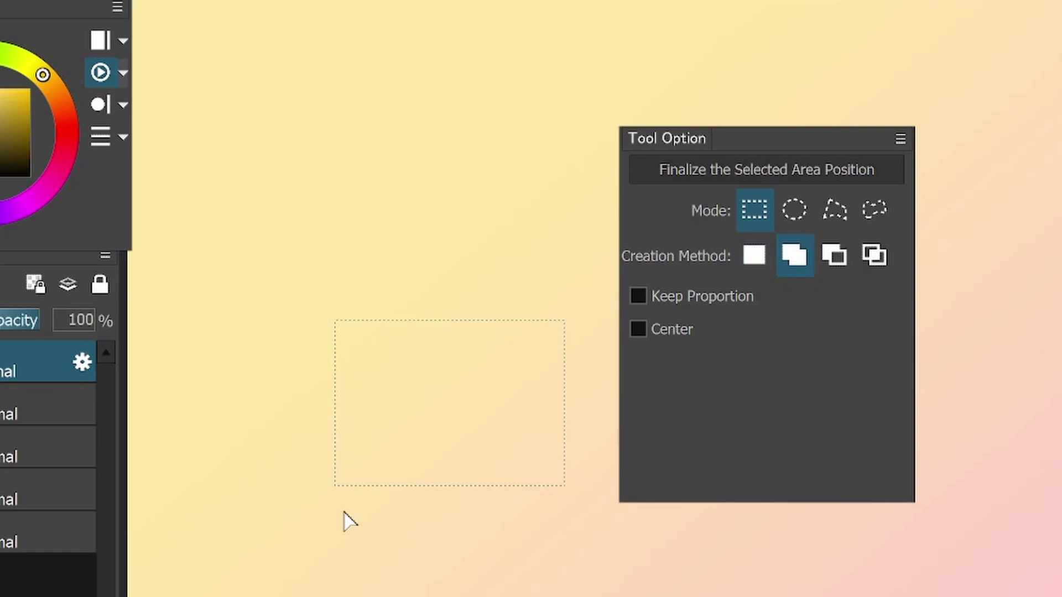
drag(261, 183, 513, 398)
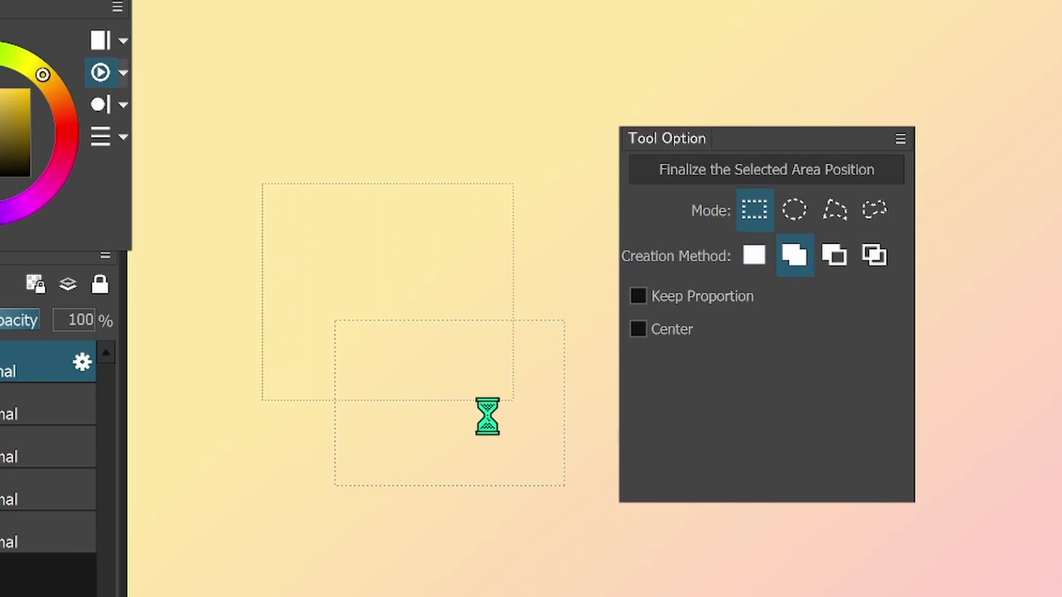
drag(262, 50, 380, 145)
drag(421, 44, 537, 166)
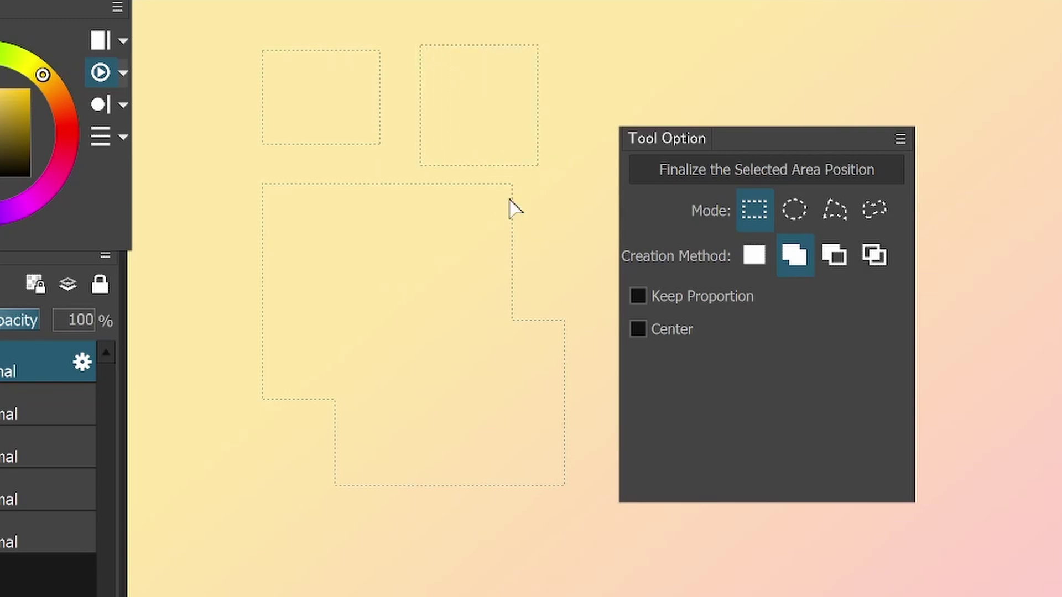
Subtract two rectangles from the lower part of the selection and intersect the remainder with a large rectangle
click(834, 255)
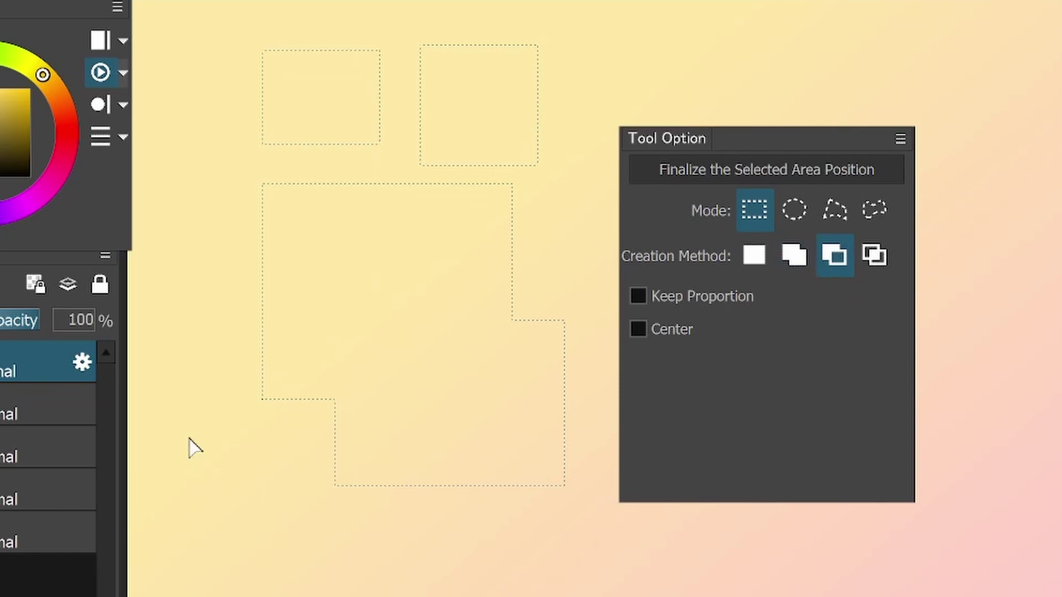
drag(212, 480, 446, 286)
drag(416, 550, 593, 344)
click(869, 253)
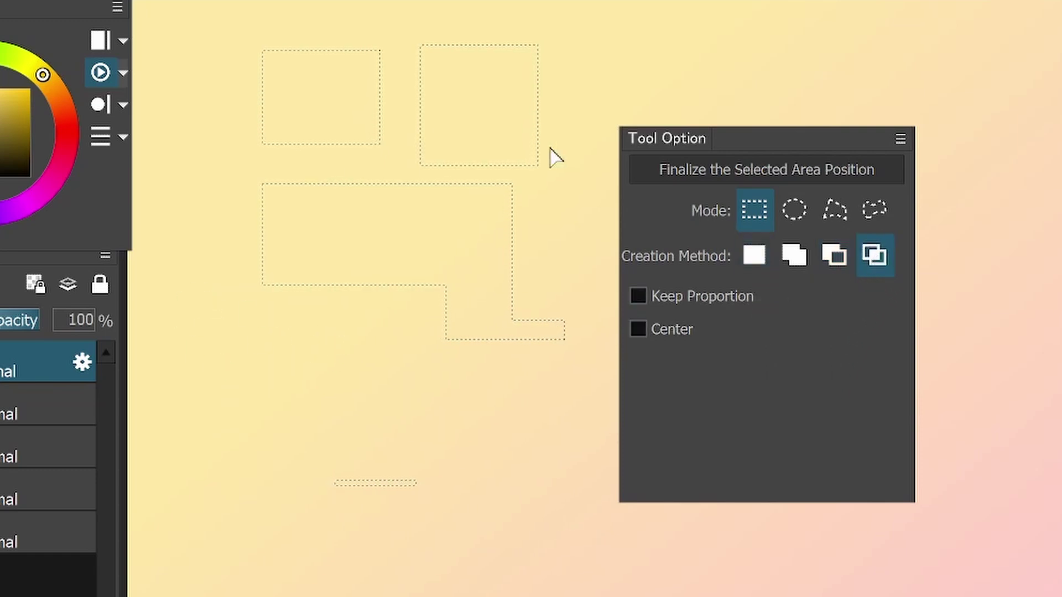
drag(199, 338, 477, 102)
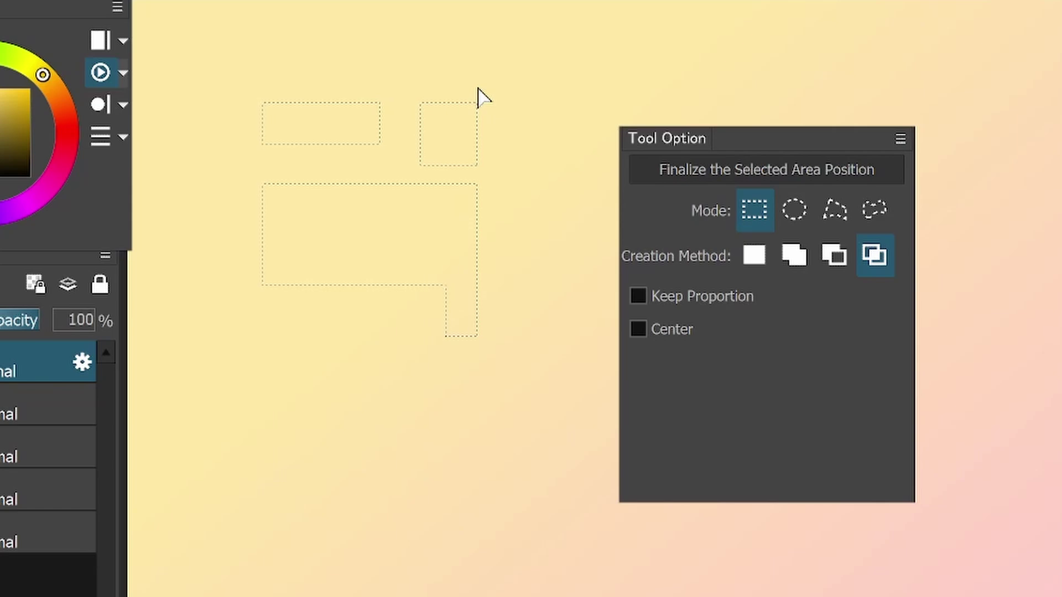
Build a selection from two overlapping rectangles with the add creation method and shift its outline on the canvas
click(793, 259)
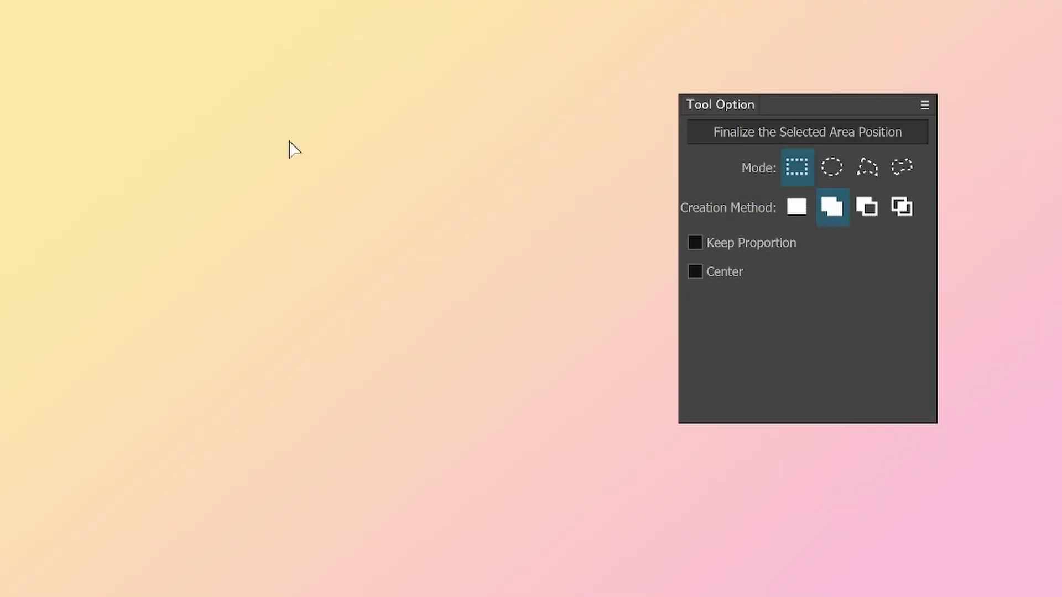
drag(283, 136, 487, 256)
drag(359, 288, 551, 185)
drag(391, 171, 381, 231)
drag(359, 273, 391, 177)
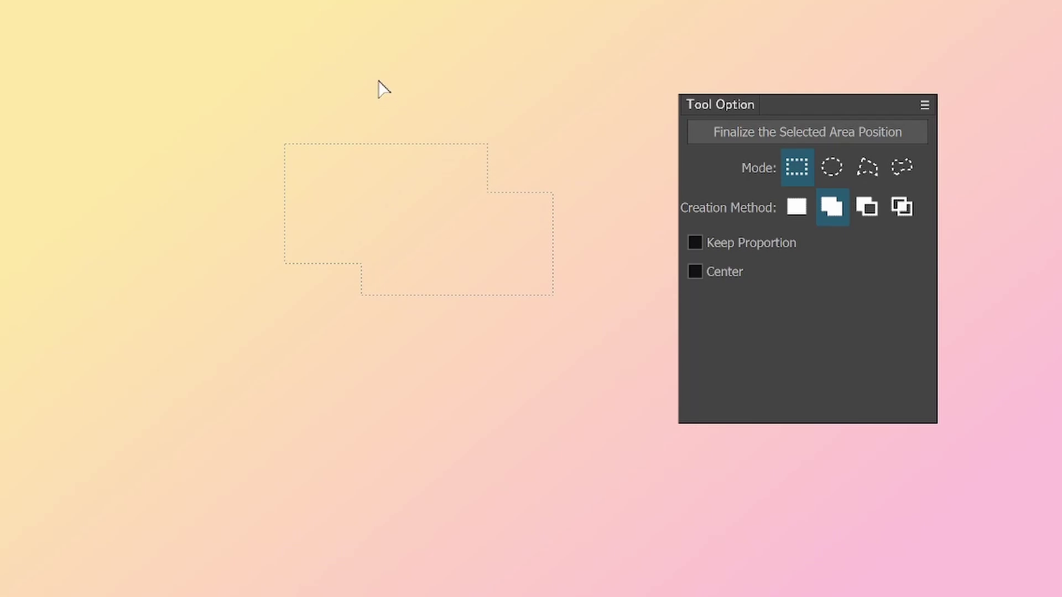
Add a rectangle above the selection and subtract another rectangle that overlaps its upper-left part
drag(386, 77, 565, 161)
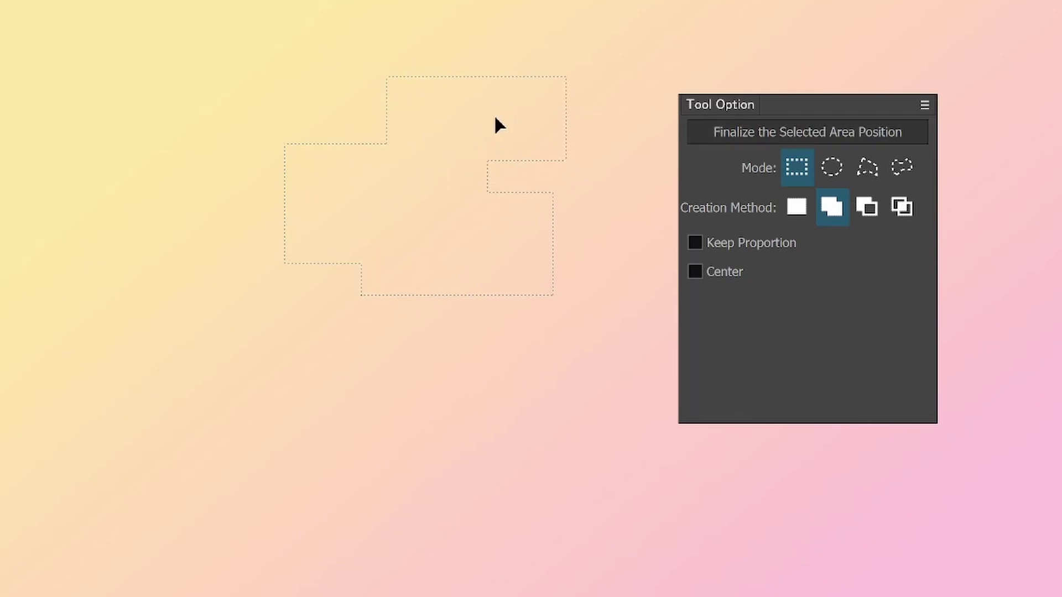
click(864, 209)
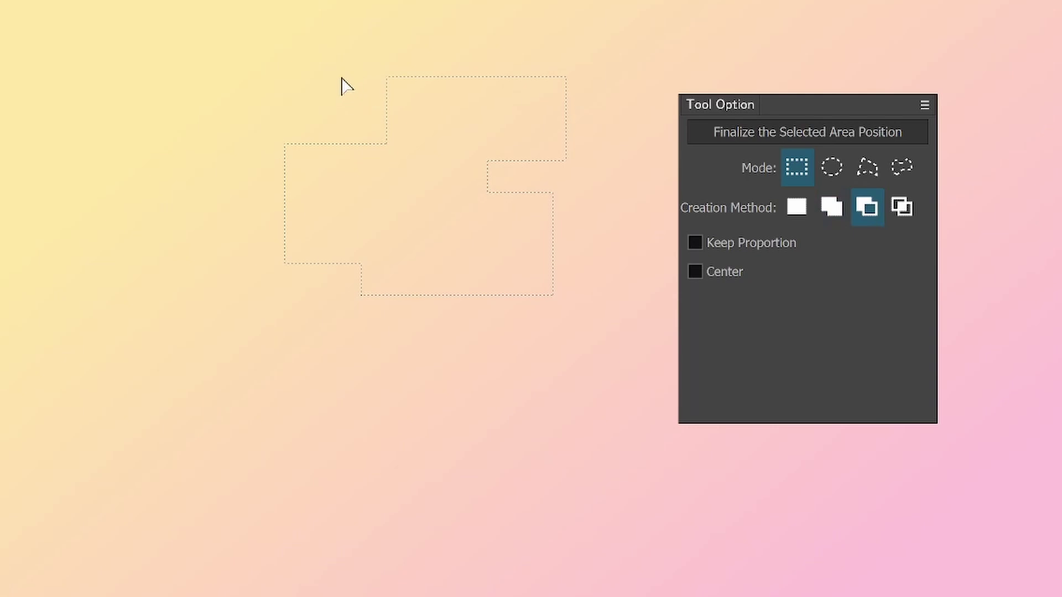
drag(341, 73, 479, 145)
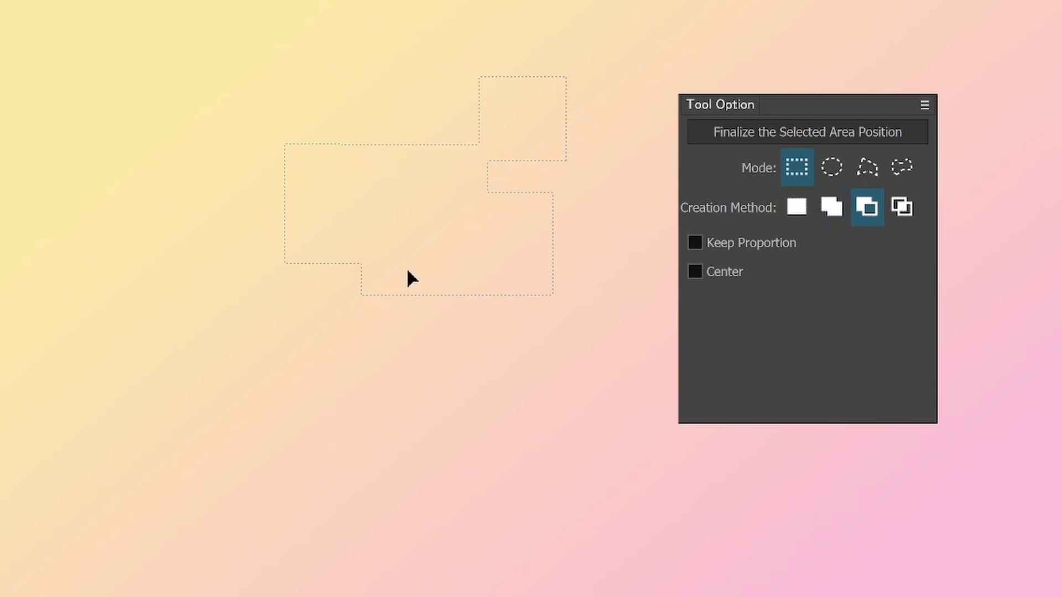
Set the creation method back to add and move the selection outline slightly down and to the right
click(826, 213)
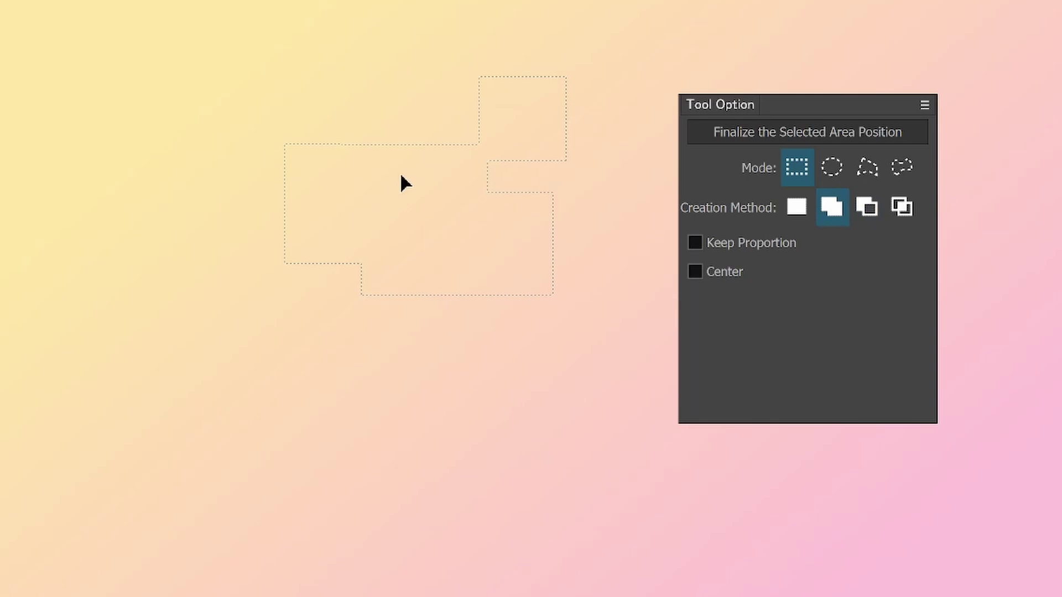
drag(402, 184, 388, 271)
drag(440, 162, 411, 194)
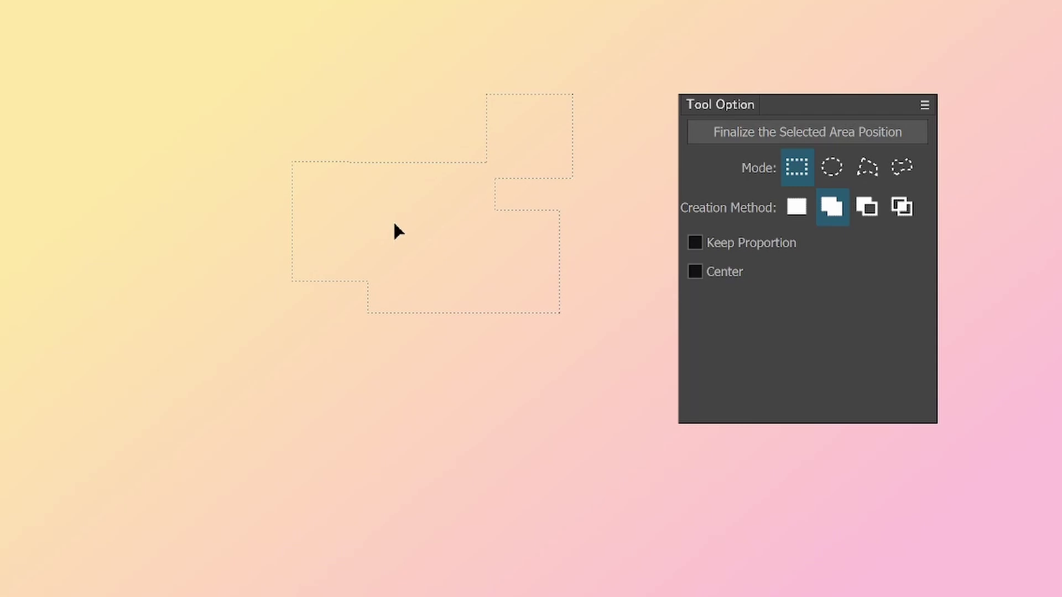
Add a rounded area above the selection and a rectangular area at its lower edge
click(901, 171)
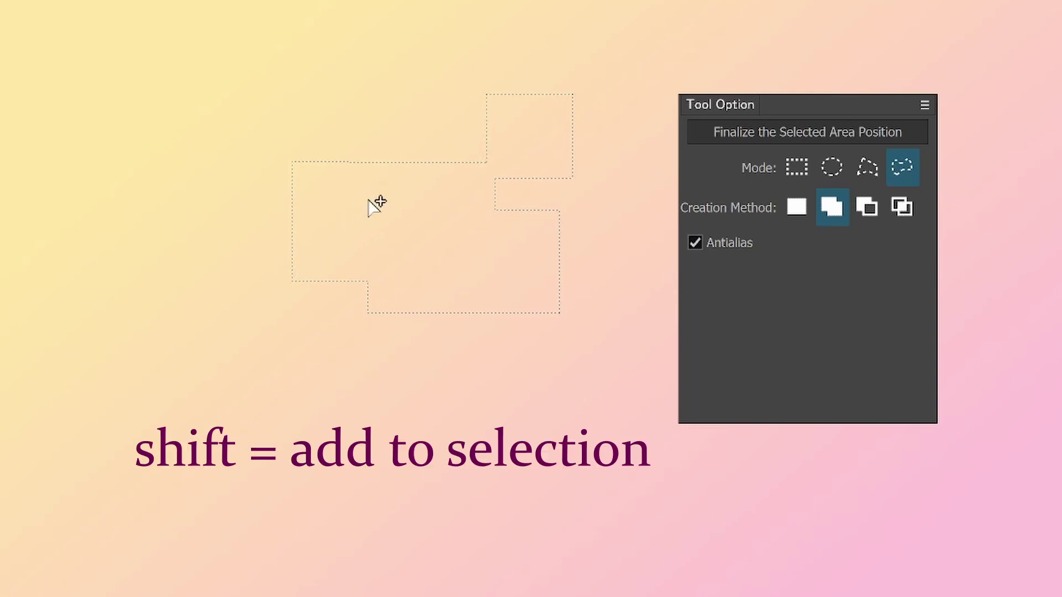
mouse_move(366, 213)
mouse_down()
mouse_move(349, 118)
mouse_move(374, 77)
mouse_move(438, 71)
mouse_move(479, 122)
mouse_move(466, 186)
mouse_move(416, 216)
mouse_move(370, 212)
mouse_move(375, 334)
mouse_move(525, 355)
mouse_up()
With rectangle mode and the intersect method set, temporarily switch to add a rectangle at the selection's right side and subtract one from its upper middle
click(796, 163)
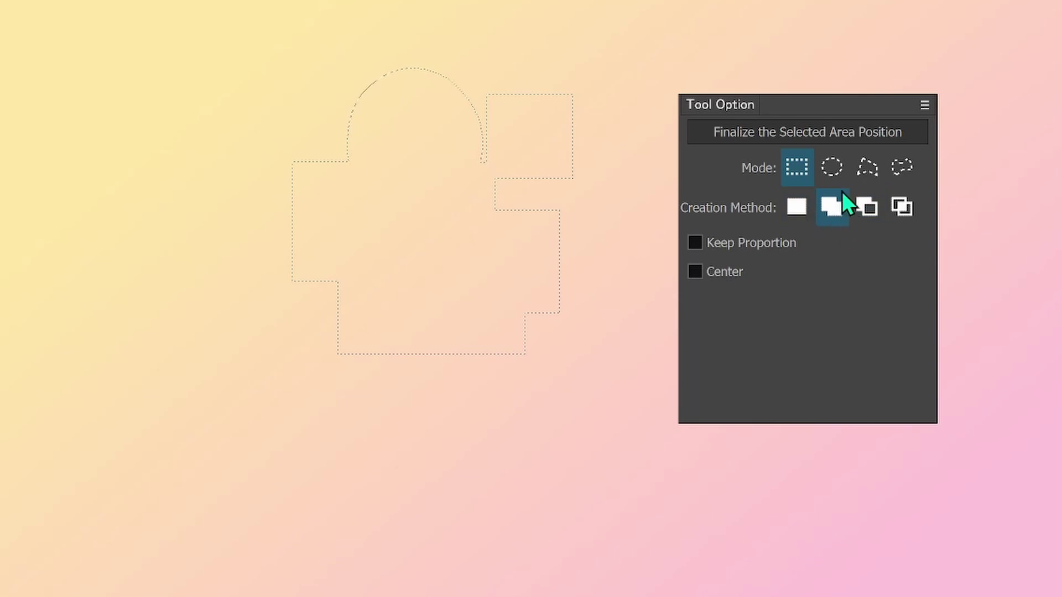
click(865, 206)
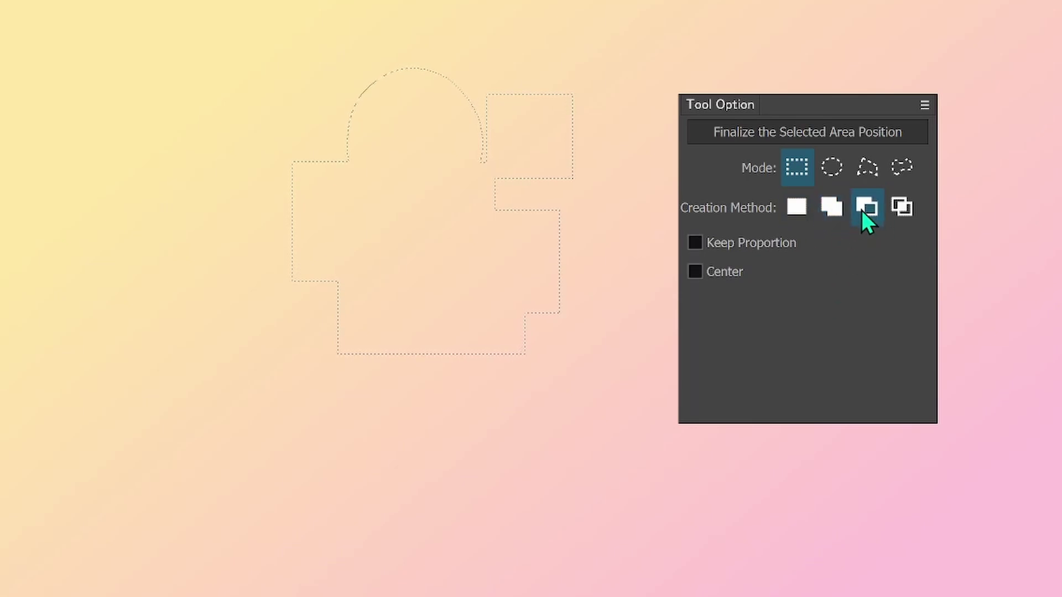
click(895, 215)
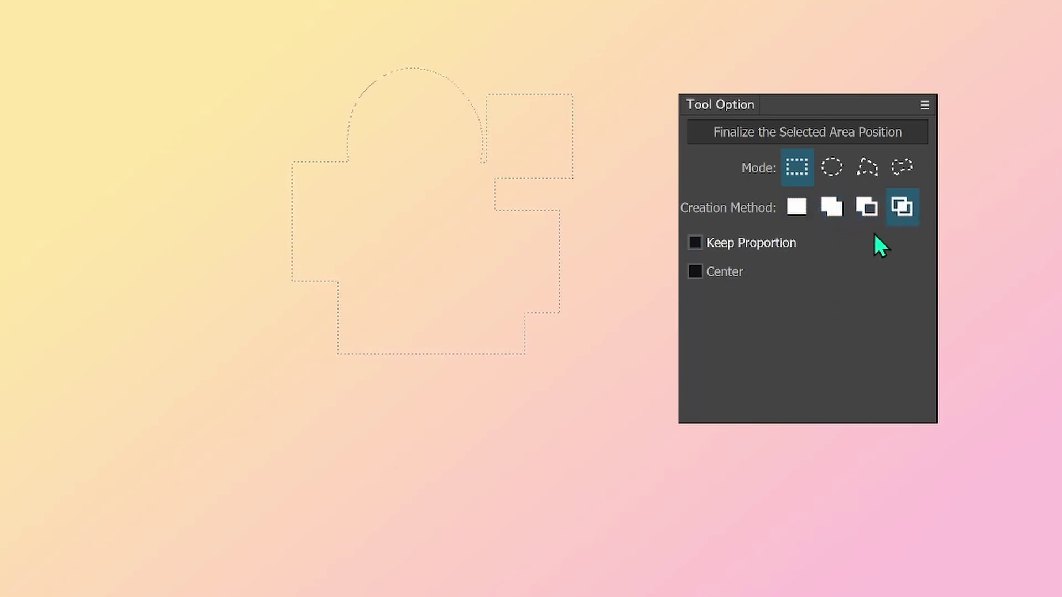
drag(428, 171, 618, 289)
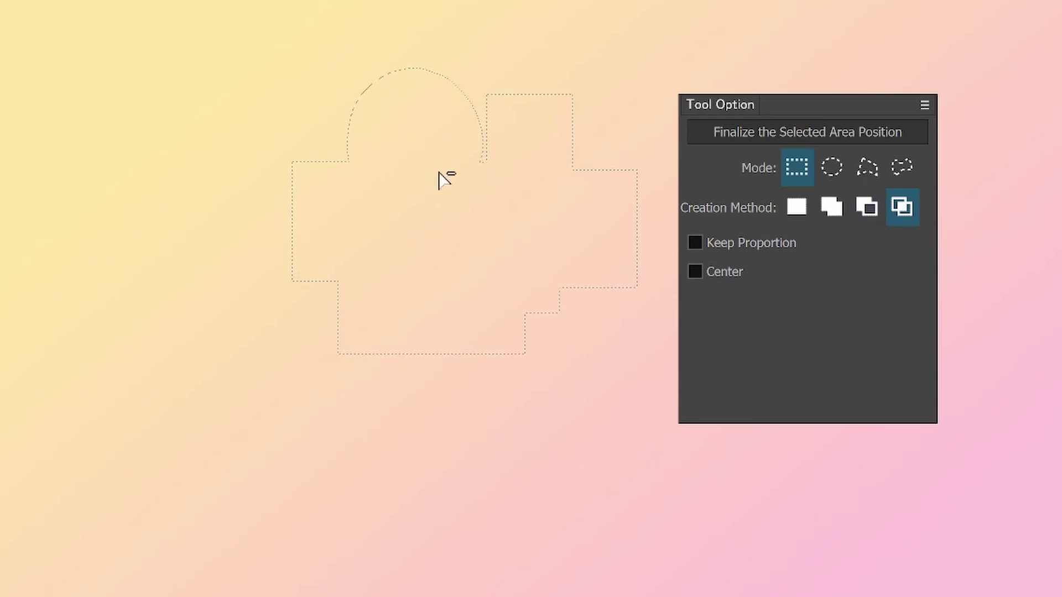
drag(417, 87, 492, 116)
drag(545, 211, 547, 260)
Try to cut more rectangles out of the selection's upper-left part with the subtract creation method
click(864, 207)
drag(350, 73, 449, 224)
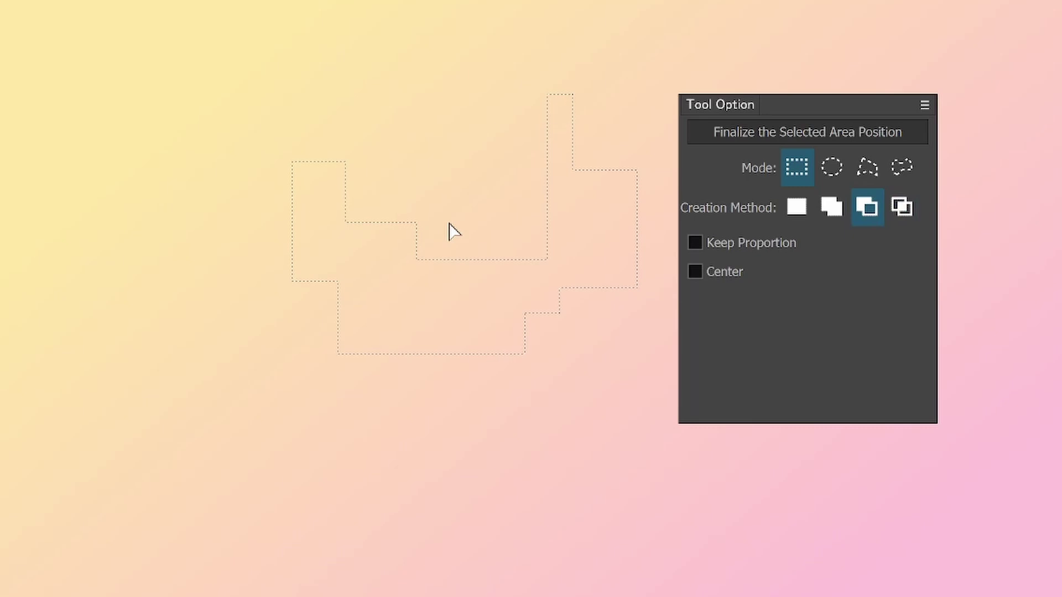
drag(365, 238, 451, 313)
drag(517, 338, 497, 350)
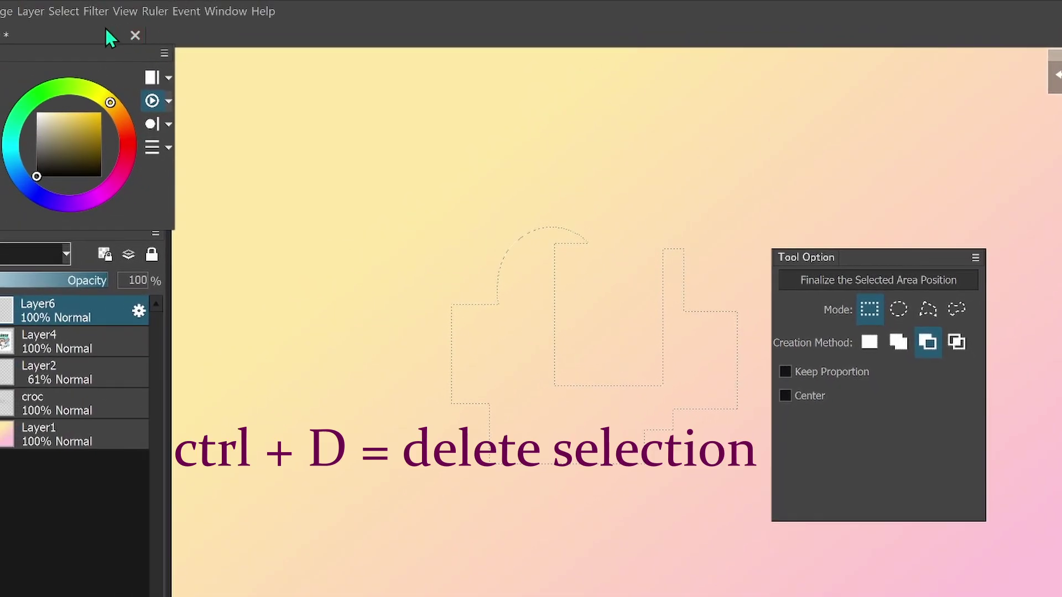
Deselect everything and draw a fresh rectangular selection in the middle of the canvas
click(78, 11)
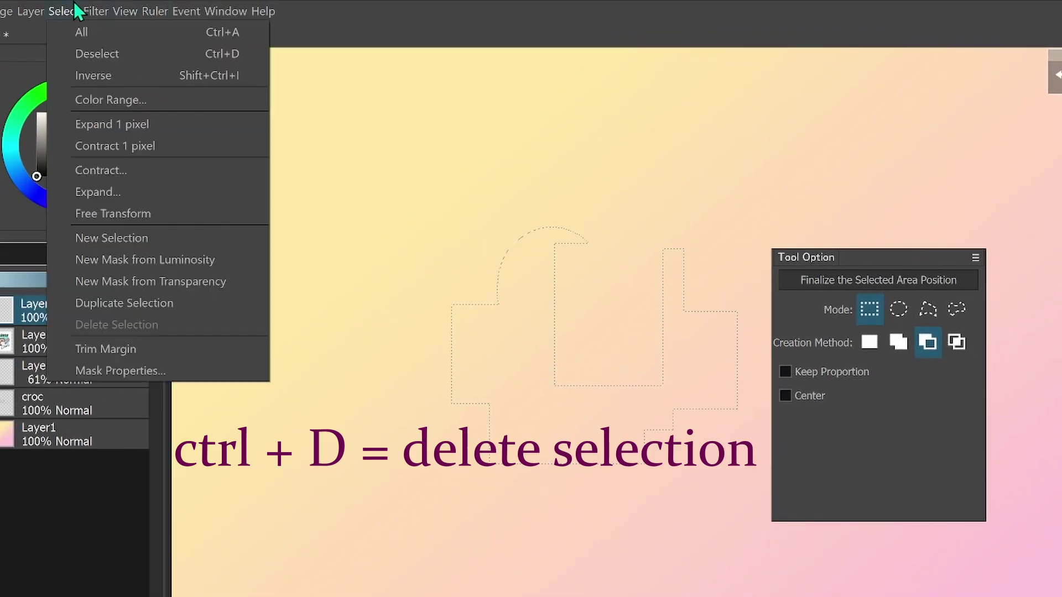
click(114, 53)
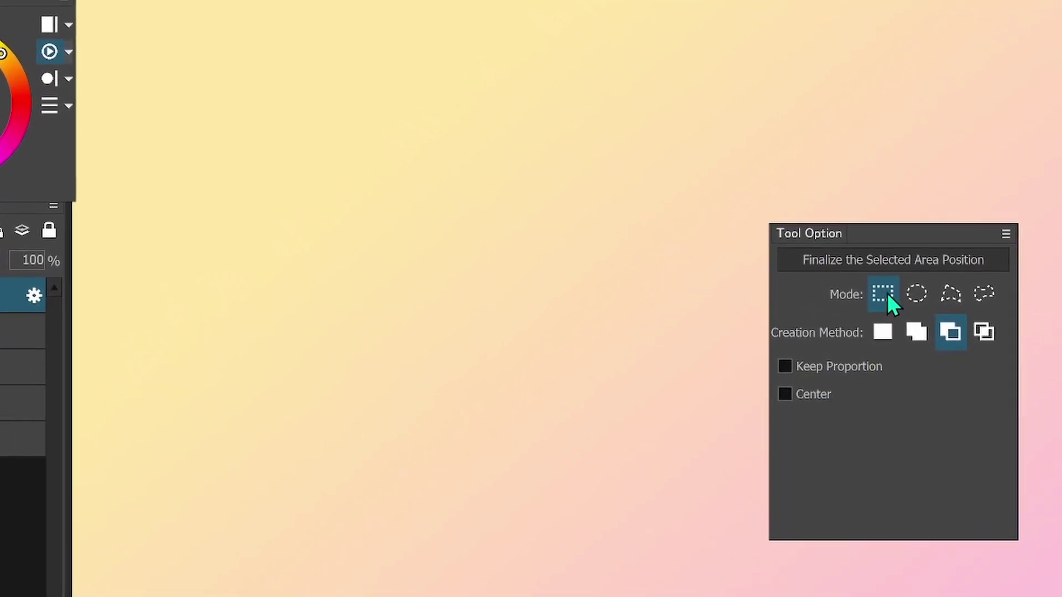
drag(318, 197, 697, 475)
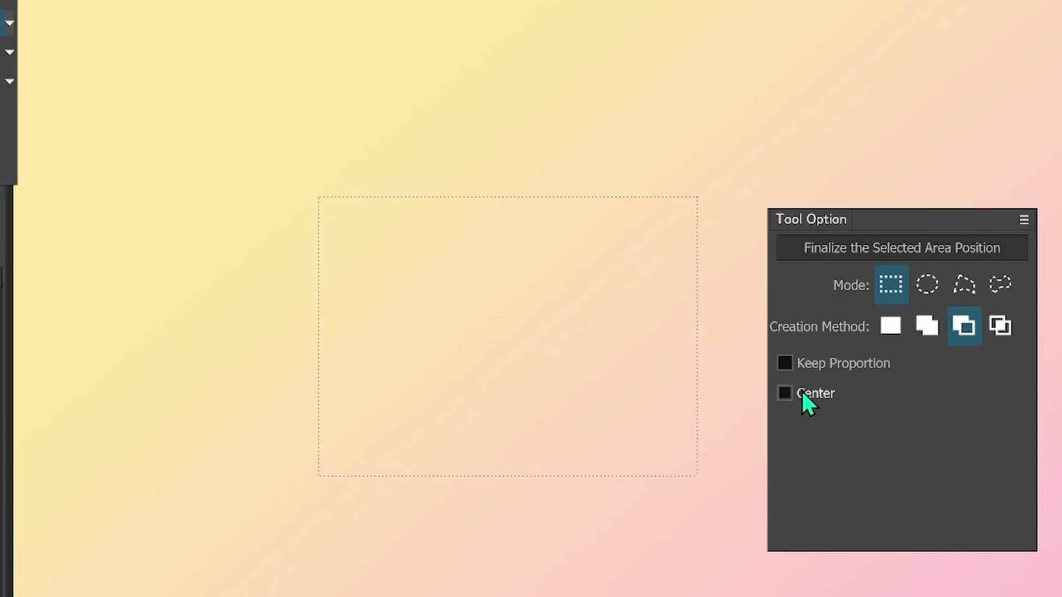
Turn on Keep Proportion, draw a new rectangle-mode selection, and draw another one with Center turned on
click(785, 363)
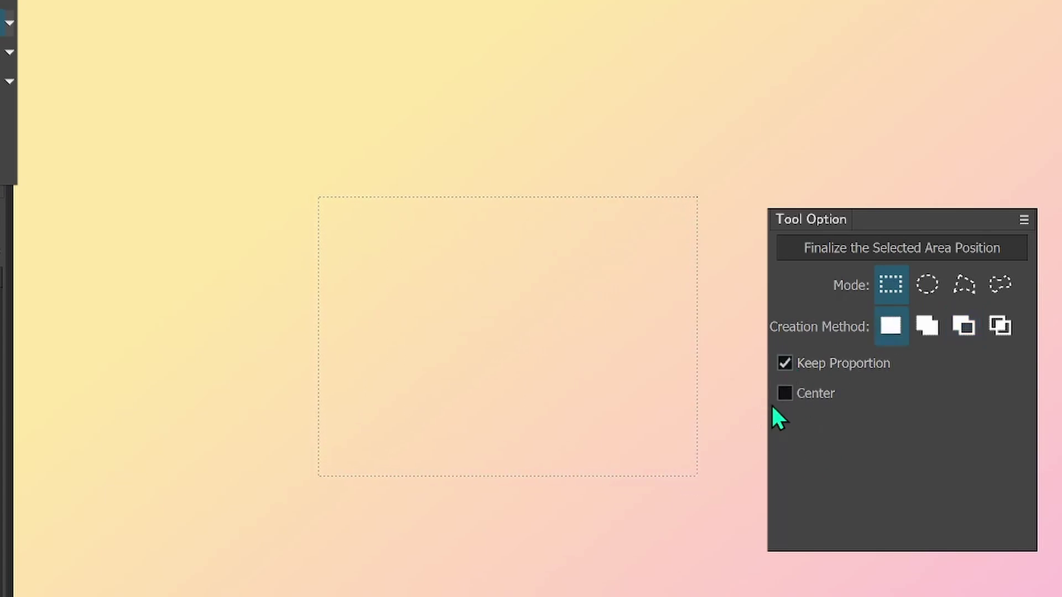
drag(382, 122, 415, 290)
click(785, 393)
drag(486, 346, 587, 396)
drag(839, 301, 850, 309)
Switch the selection mode to ellipse and draw freely proportioned elliptical selections
click(925, 284)
mouse_move(356, 185)
mouse_down()
mouse_move(513, 359)
mouse_move(621, 375)
mouse_move(593, 371)
mouse_up()
drag(639, 216, 520, 329)
Draw a circular selection with Keep Proportion on, and another from its midpoint with Center also on
click(785, 364)
drag(387, 354, 588, 469)
click(785, 393)
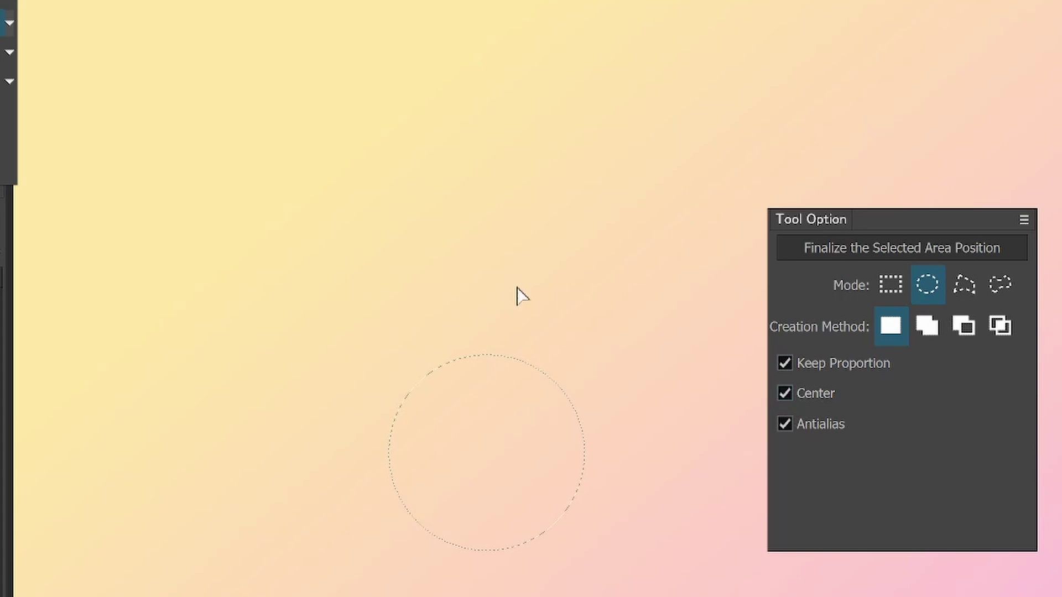
drag(487, 237, 585, 287)
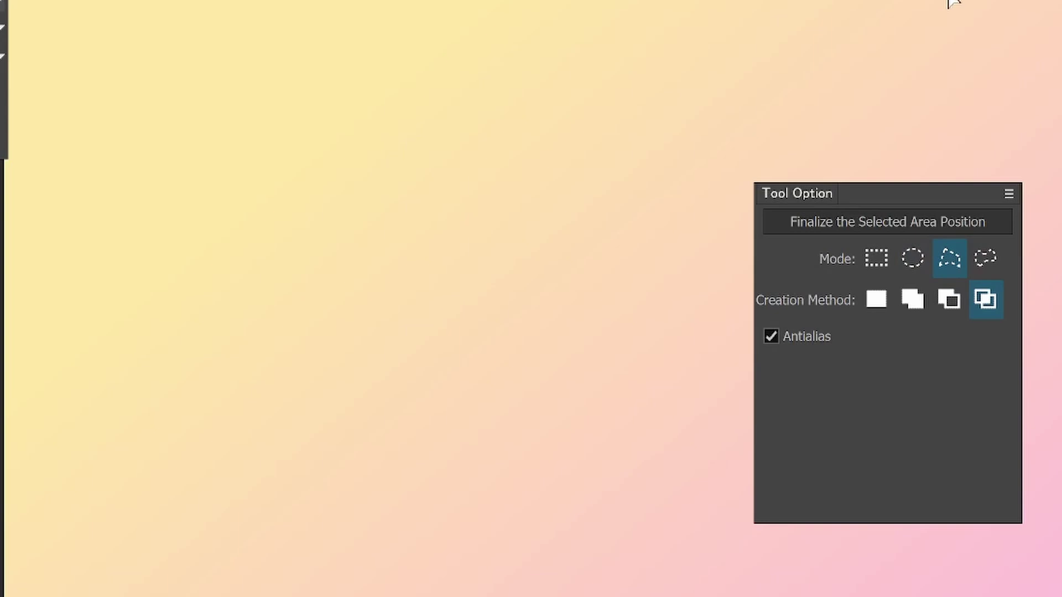
Outline and close a zigzag polygonal selection point by point in the middle of the canvas
click(270, 298)
click(486, 151)
click(604, 255)
click(522, 365)
click(482, 254)
click(344, 372)
click(389, 257)
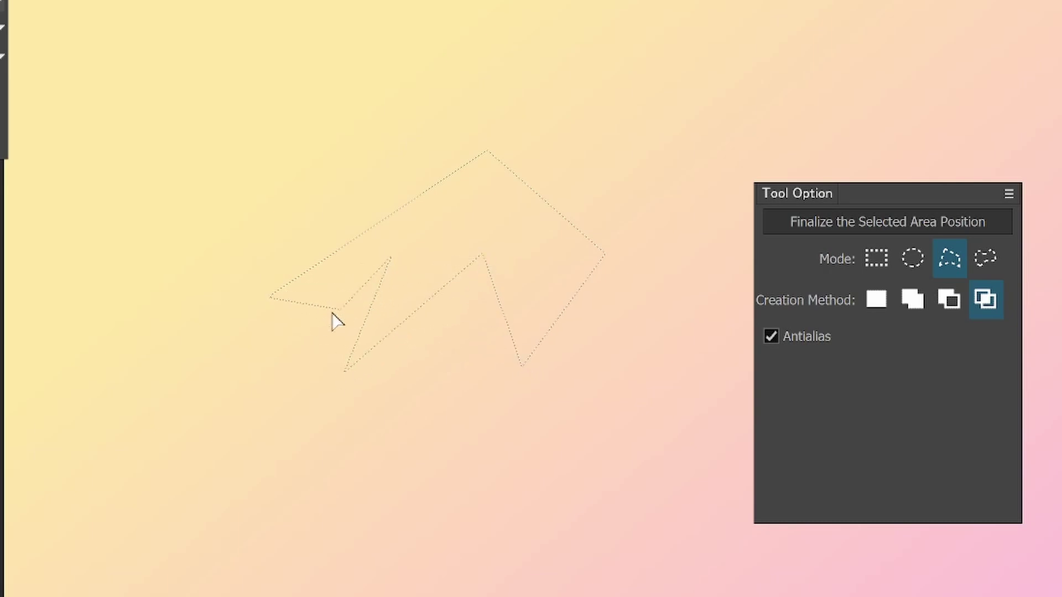
double_click(301, 328)
Draw a large irregular freehand selection using the lasso mode and the add creation method
click(913, 300)
click(986, 258)
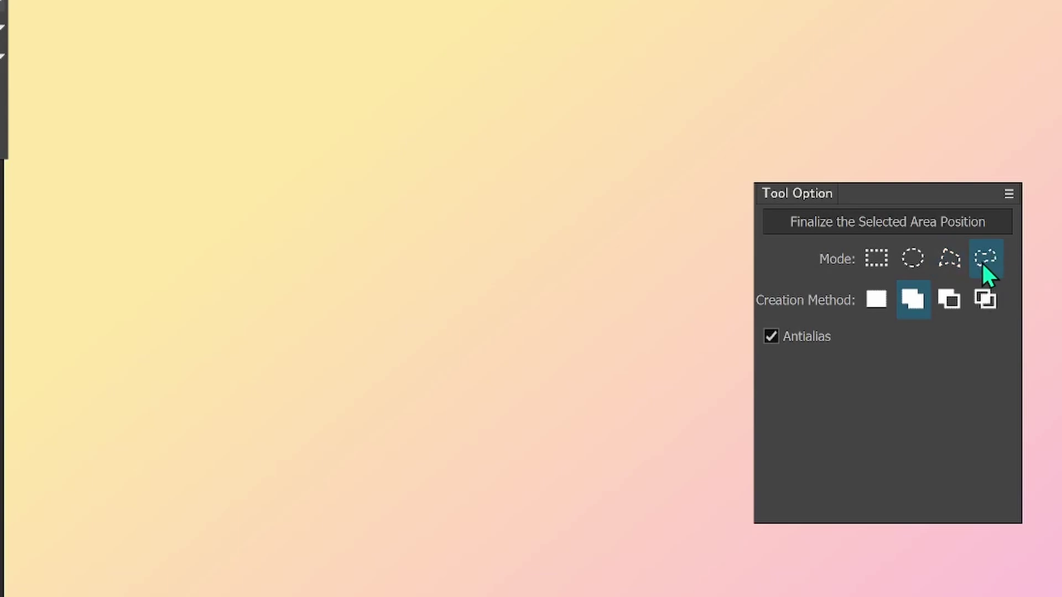
mouse_move(320, 304)
mouse_down()
mouse_move(402, 170)
mouse_move(402, 186)
mouse_move(438, 193)
mouse_move(467, 178)
mouse_move(574, 169)
mouse_move(563, 180)
mouse_move(591, 248)
mouse_move(560, 330)
mouse_move(471, 385)
mouse_move(449, 395)
mouse_move(428, 329)
mouse_move(360, 350)
mouse_move(286, 393)
mouse_move(320, 307)
mouse_up()
Subtract a small freehand area from inside the lasso selection and add another freehand area at its lower edge
click(949, 299)
mouse_move(349, 288)
mouse_down()
mouse_move(360, 266)
mouse_move(414, 253)
mouse_move(324, 327)
mouse_up()
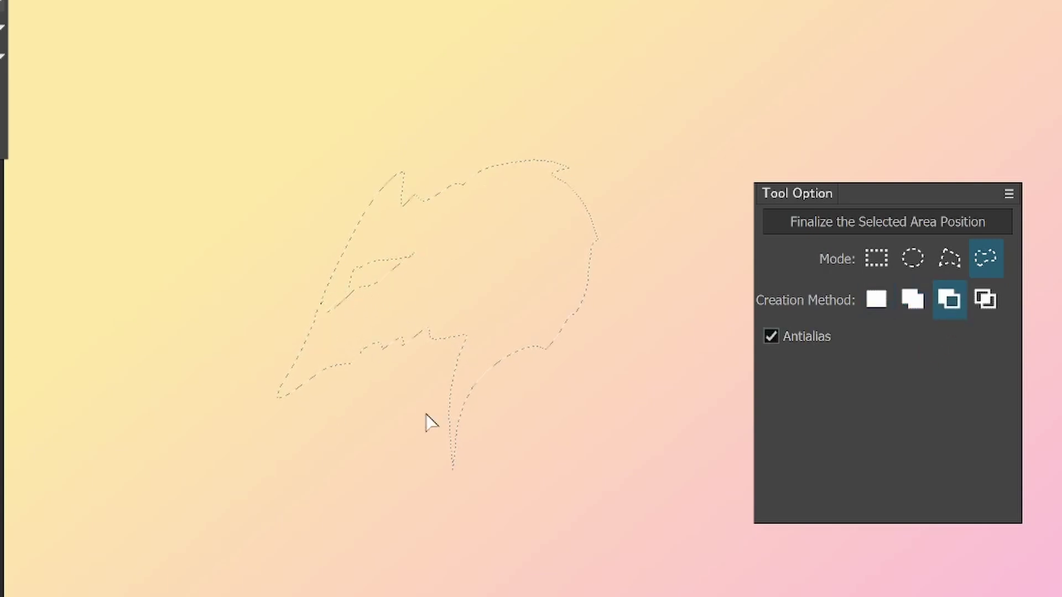
click(913, 300)
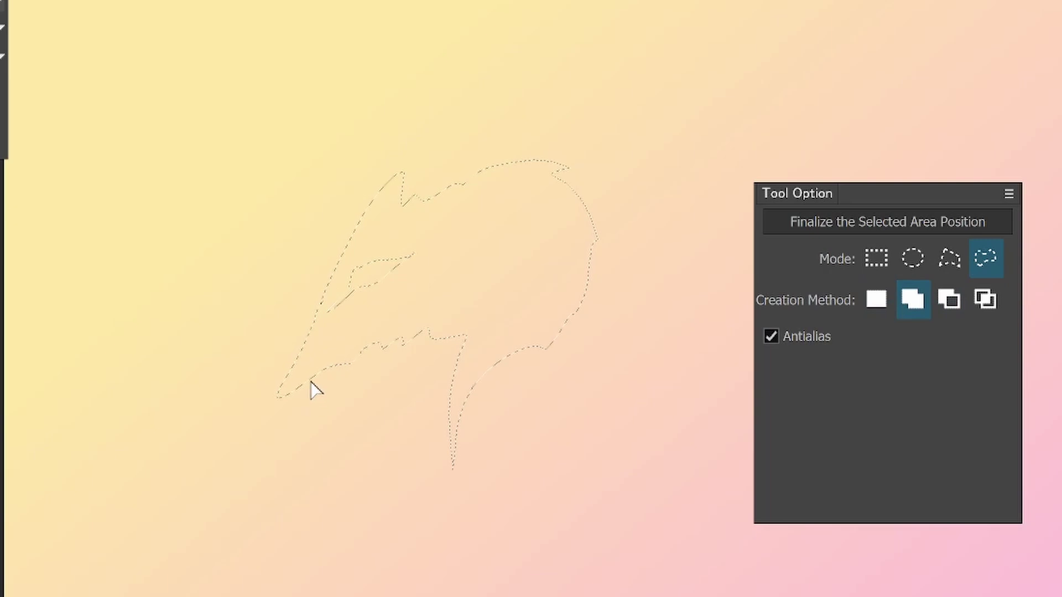
mouse_move(338, 394)
mouse_down()
mouse_move(362, 366)
mouse_move(365, 334)
mouse_move(319, 371)
mouse_move(425, 335)
mouse_move(416, 349)
mouse_move(411, 340)
mouse_move(386, 401)
mouse_move(422, 383)
mouse_move(459, 318)
mouse_move(418, 328)
mouse_up()
key(g)
click(474, 251)
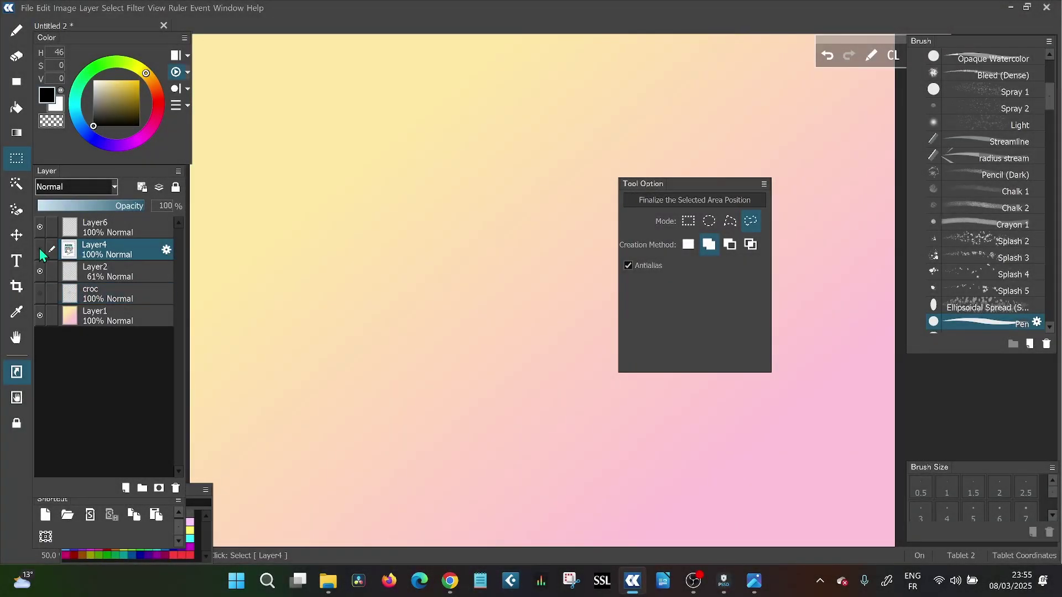
Make Layer4 visible and draw a rectangular selection around most of the cat's head
click(39, 249)
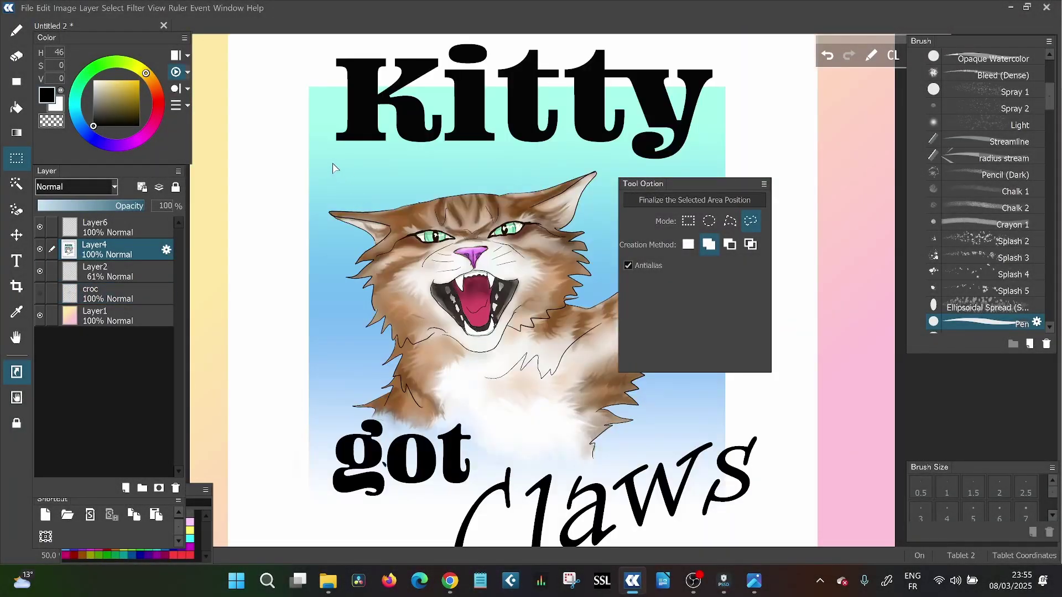
click(688, 221)
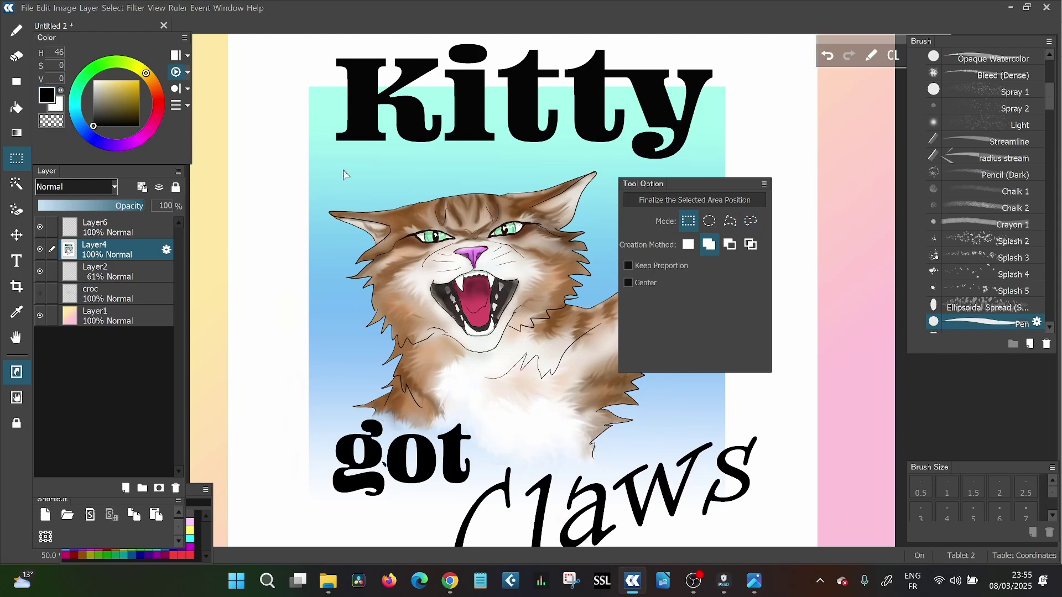
drag(563, 337, 556, 330)
Try shifting the selected part of the cat's head up and to the left with the Move tool, and undo it
click(17, 239)
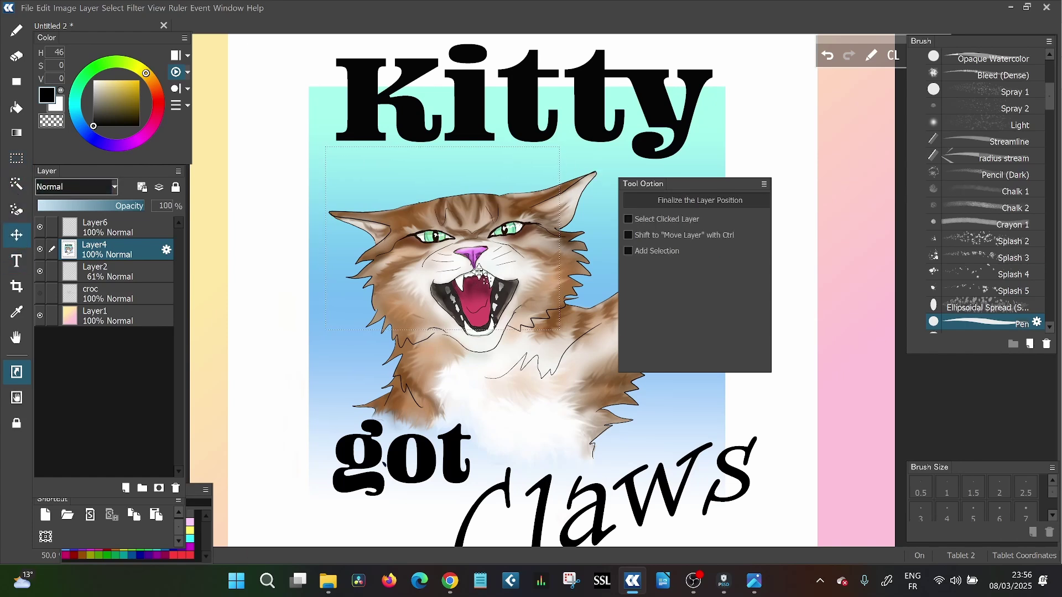
drag(479, 254, 440, 230)
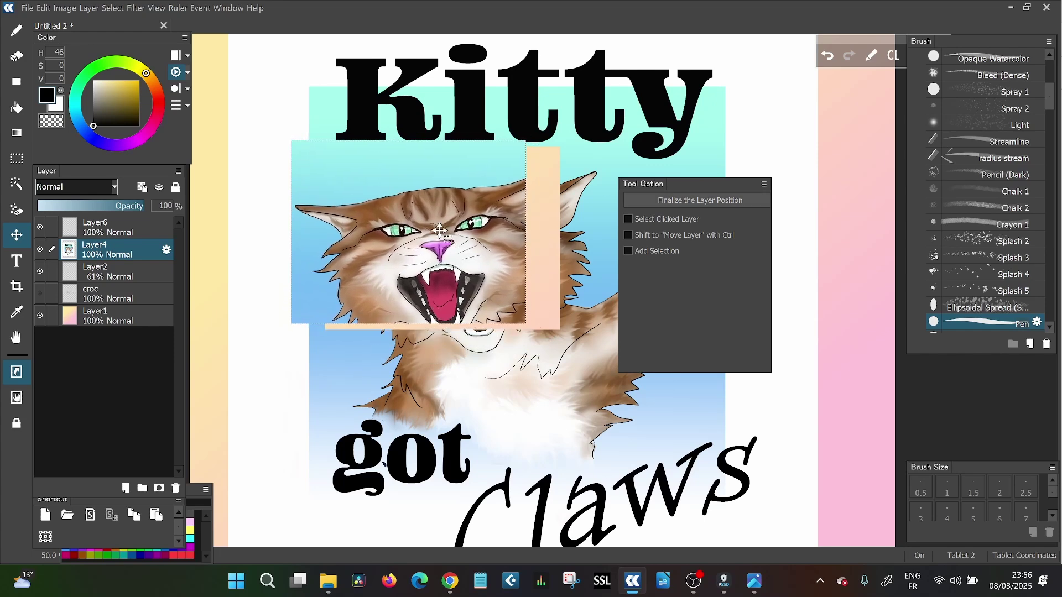
key(shift)
key(ctrl+z)
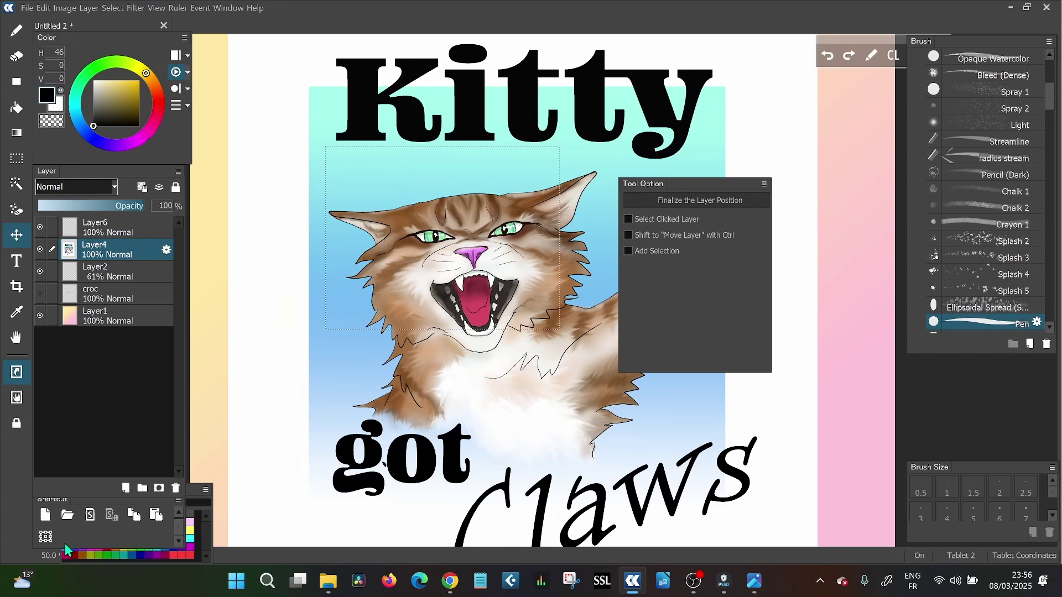
Try enlarging and tilting the selected part of the cat's head with Free Transform, and cancel the transformation
click(47, 538)
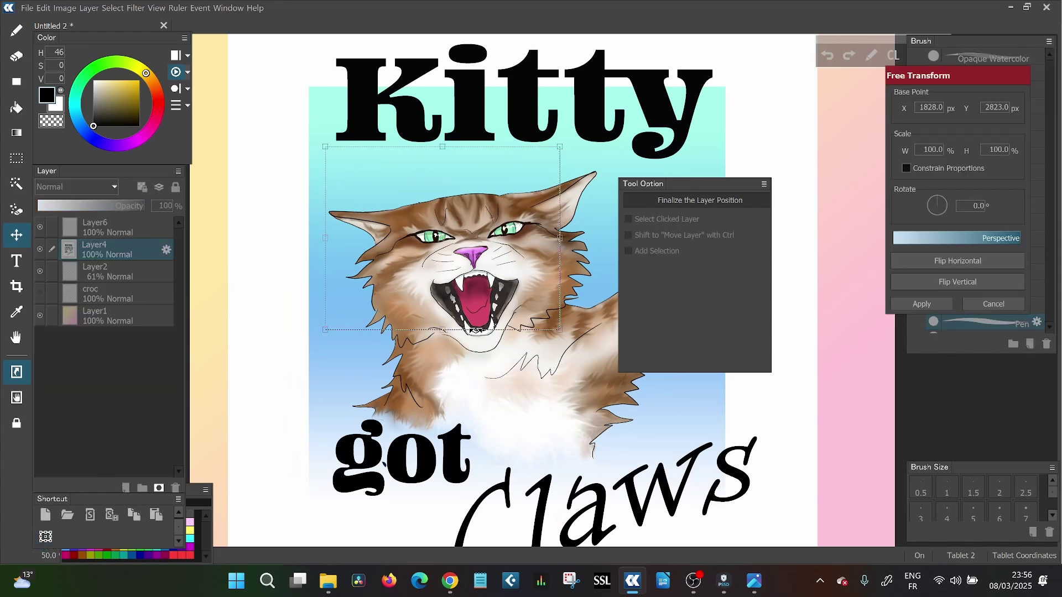
drag(558, 145, 579, 124)
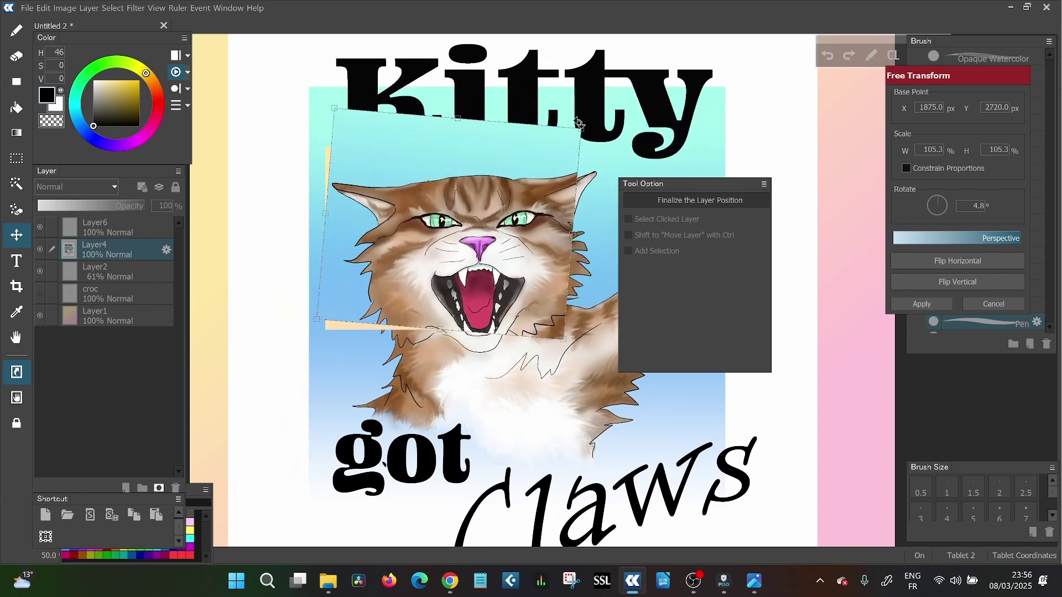
mouse_move(310, 327)
mouse_down()
mouse_move(284, 221)
mouse_move(298, 283)
mouse_move(322, 328)
mouse_up()
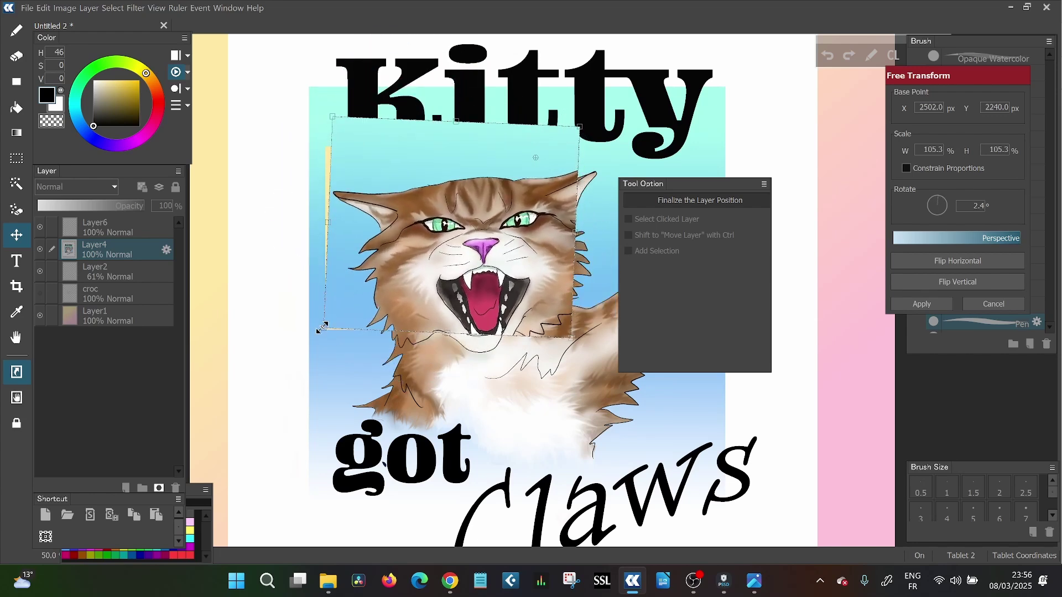
click(990, 301)
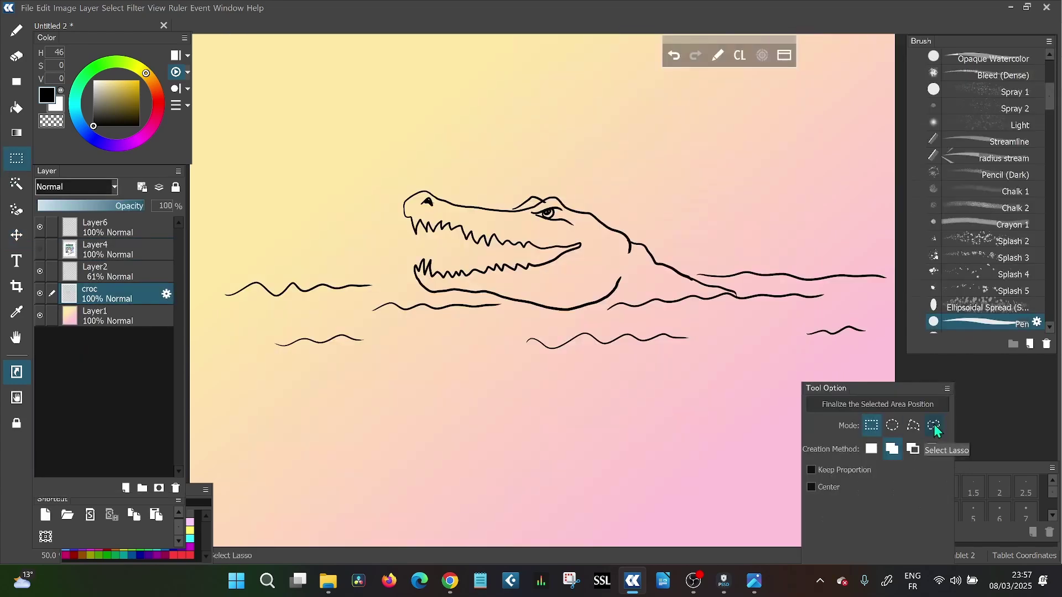
Lasso the crocodile's upper jaw and the top of its head on the croc layer
click(934, 424)
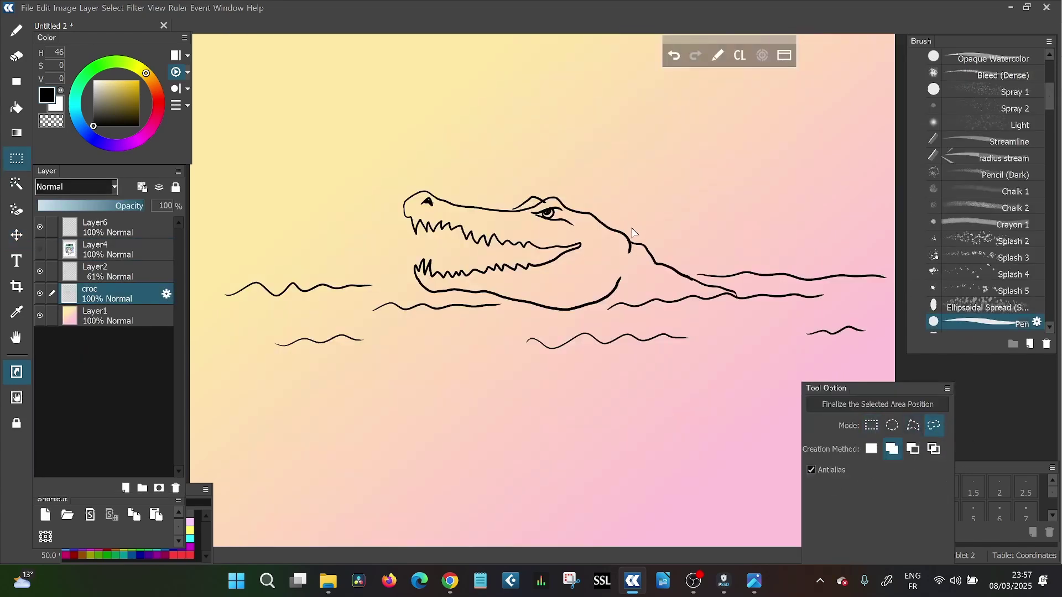
mouse_move(383, 217)
mouse_down()
mouse_move(412, 246)
mouse_move(586, 242)
mouse_up()
mouse_move(507, 223)
mouse_down()
mouse_move(567, 210)
mouse_move(567, 200)
mouse_move(543, 204)
mouse_up()
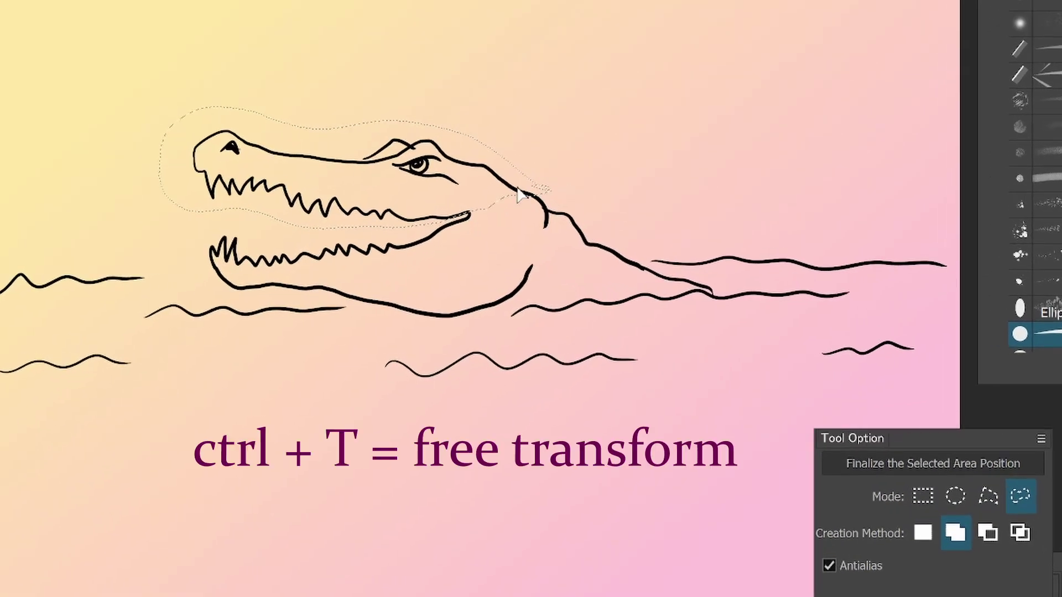
Try rotating the selected upper jaw with Free Transform around a base point placed near the jaw hinge
key(ctrl+t)
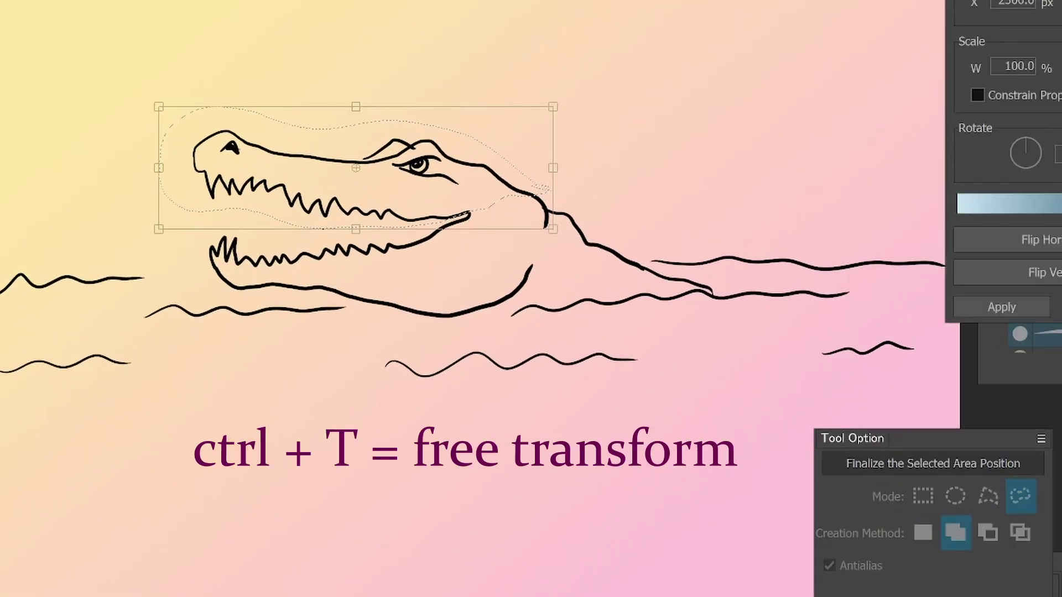
drag(361, 171, 426, 189)
mouse_move(494, 203)
mouse_down()
mouse_move(506, 209)
mouse_move(496, 199)
mouse_up()
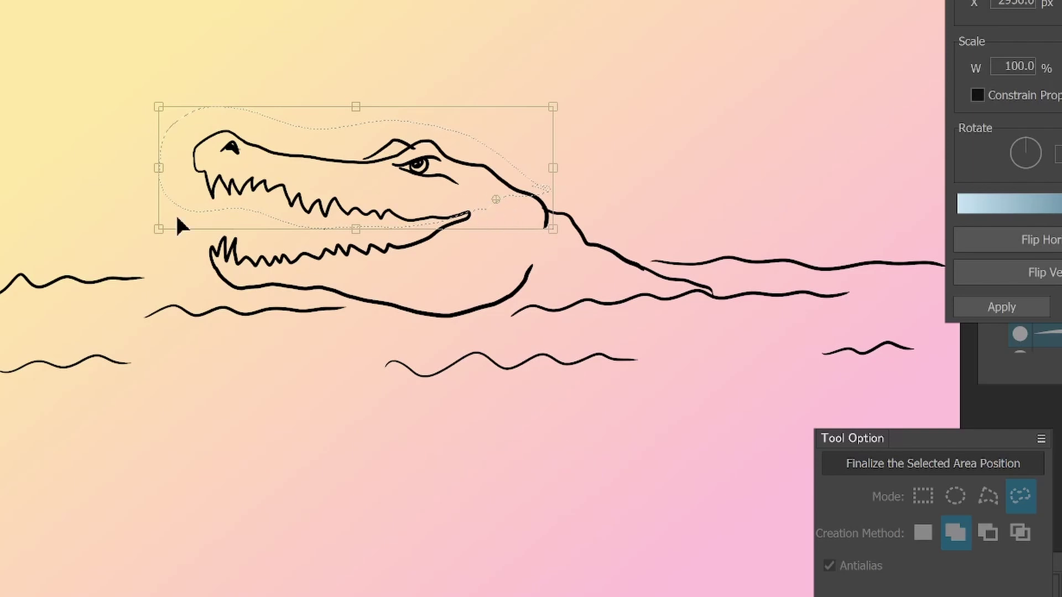
mouse_move(144, 104)
mouse_down()
mouse_move(190, 3)
mouse_move(157, 116)
mouse_move(161, 99)
mouse_up()
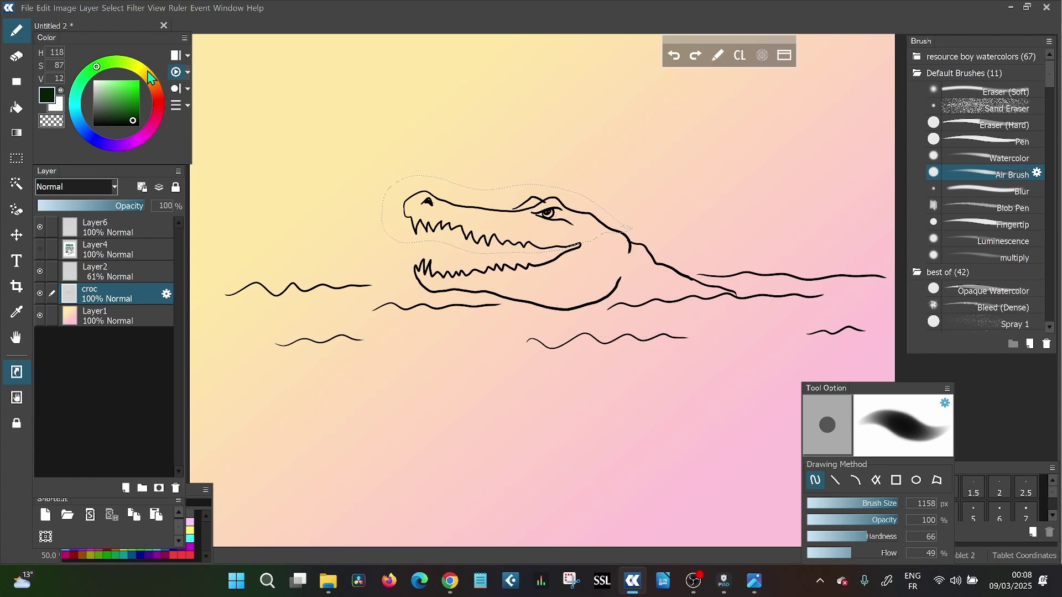
Show the Select window that lists the document's selections
click(229, 9)
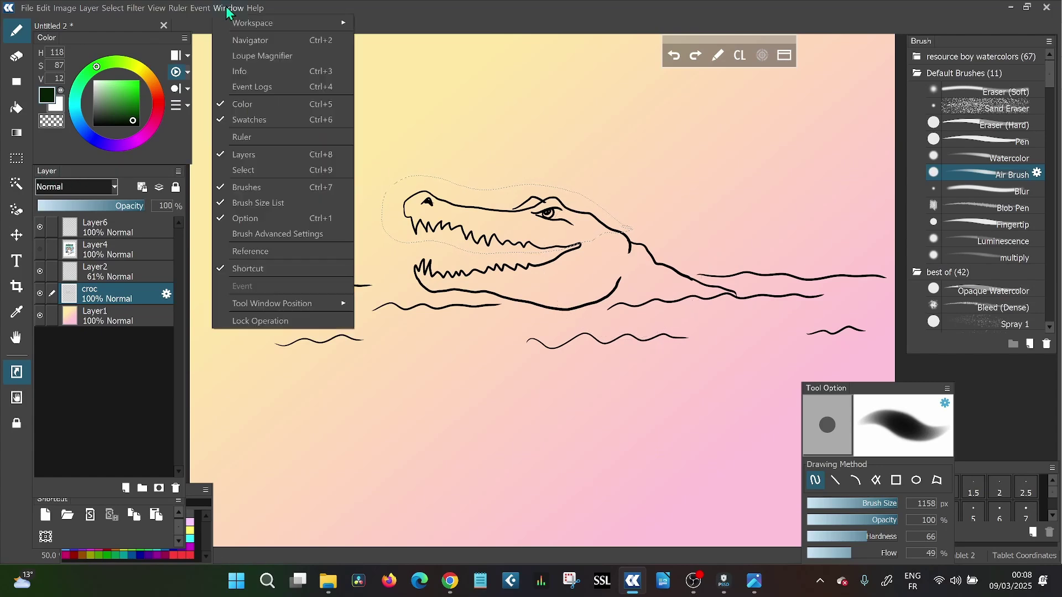
click(247, 174)
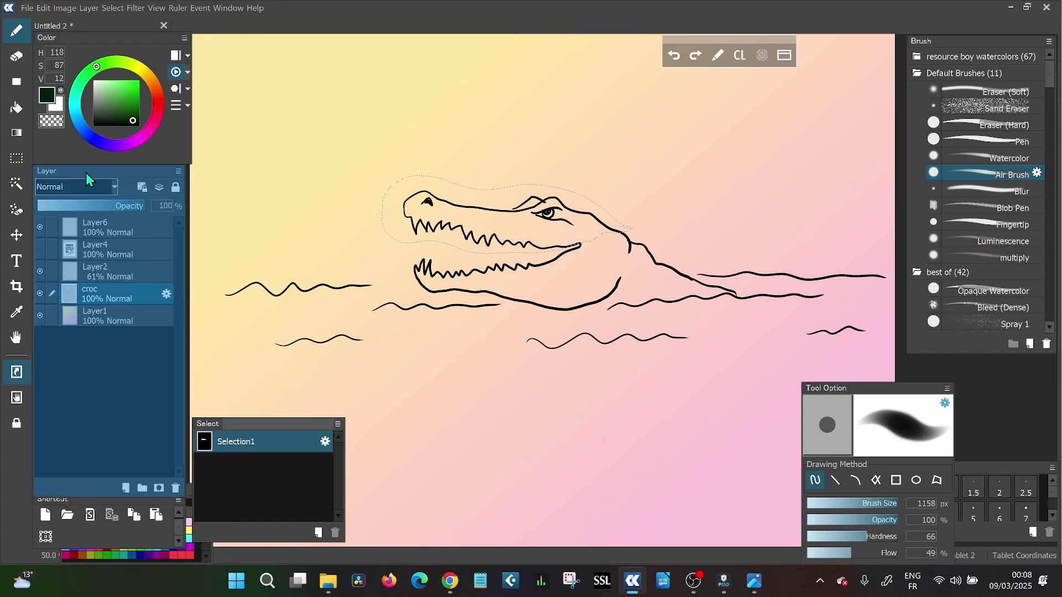
Dock the Select window together with the Layer window, view its selection list, and detach it again over the canvas
drag(85, 173, 82, 171)
click(47, 171)
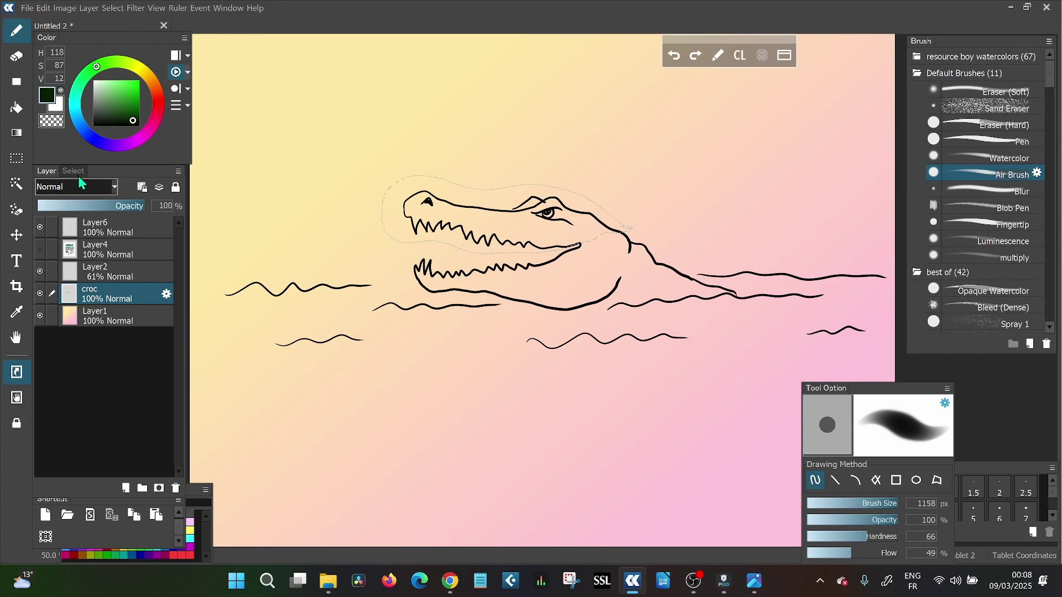
click(73, 171)
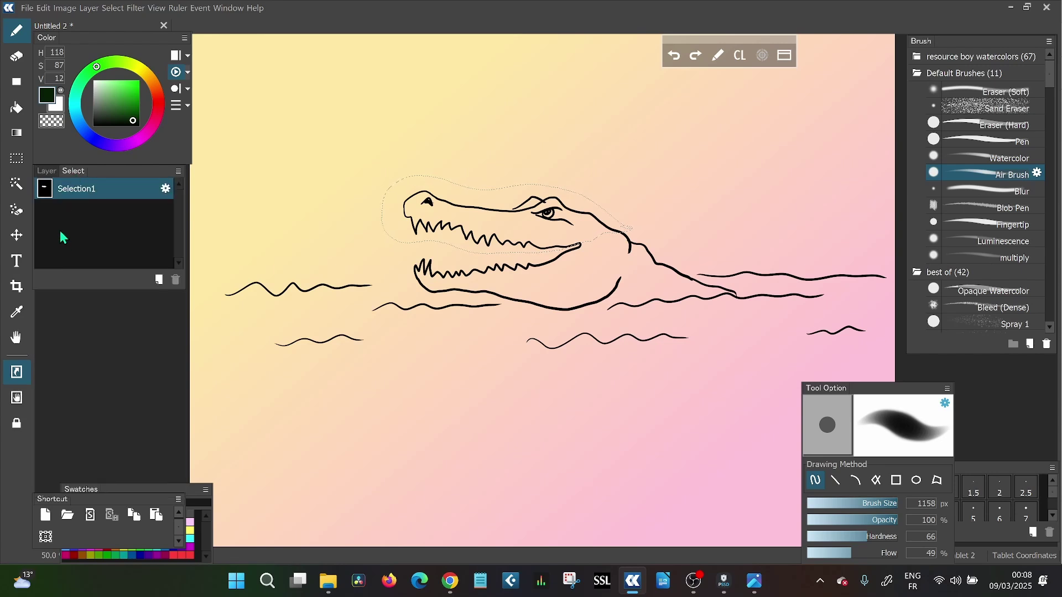
drag(70, 171, 234, 338)
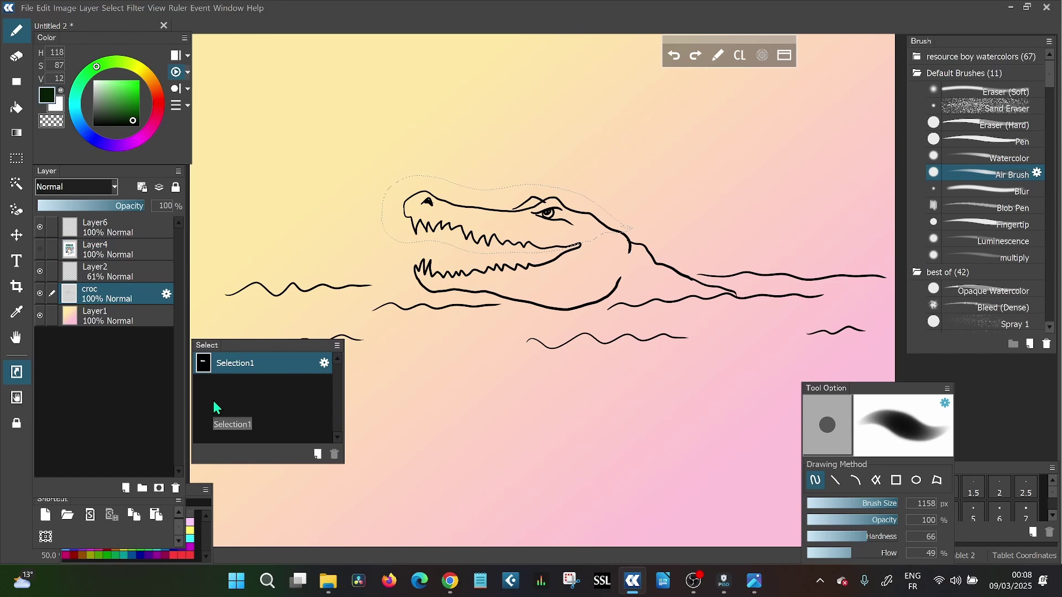
Deselect the upper jaw and lasso the crocodile's upper and lower teeth in Selection1
click(113, 9)
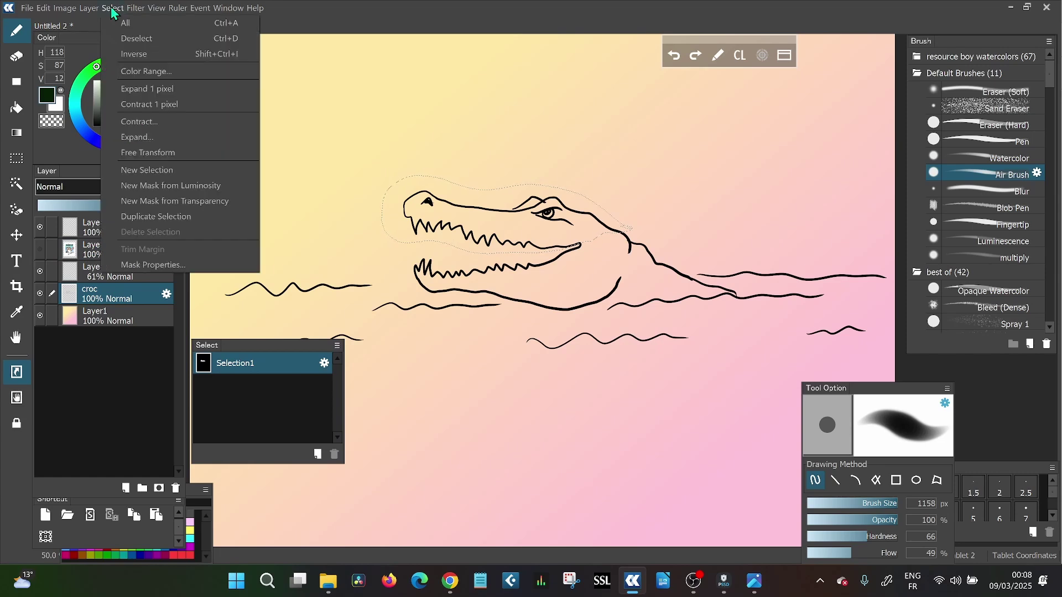
click(138, 39)
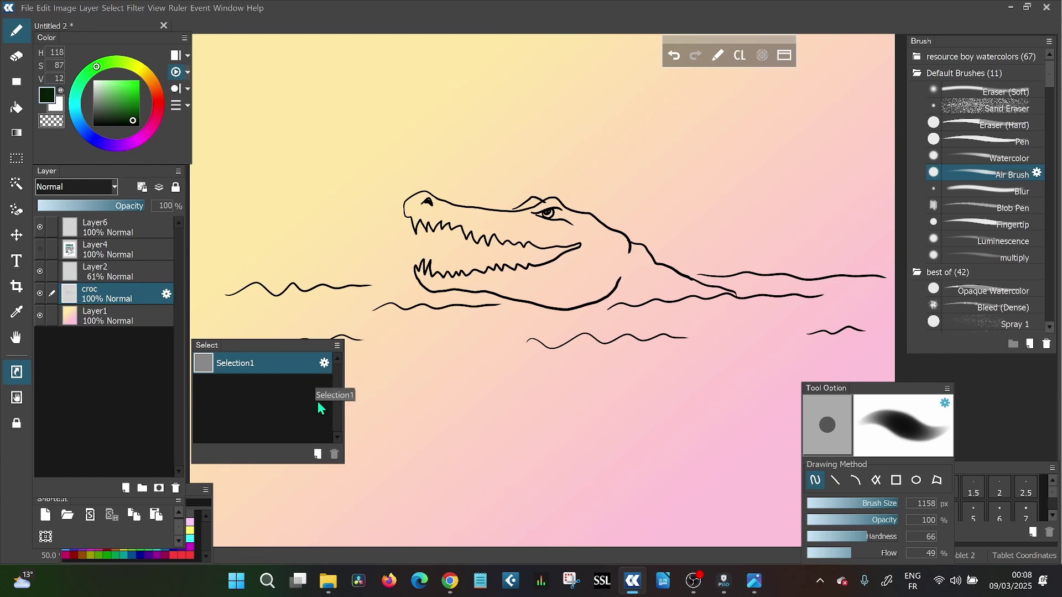
click(17, 159)
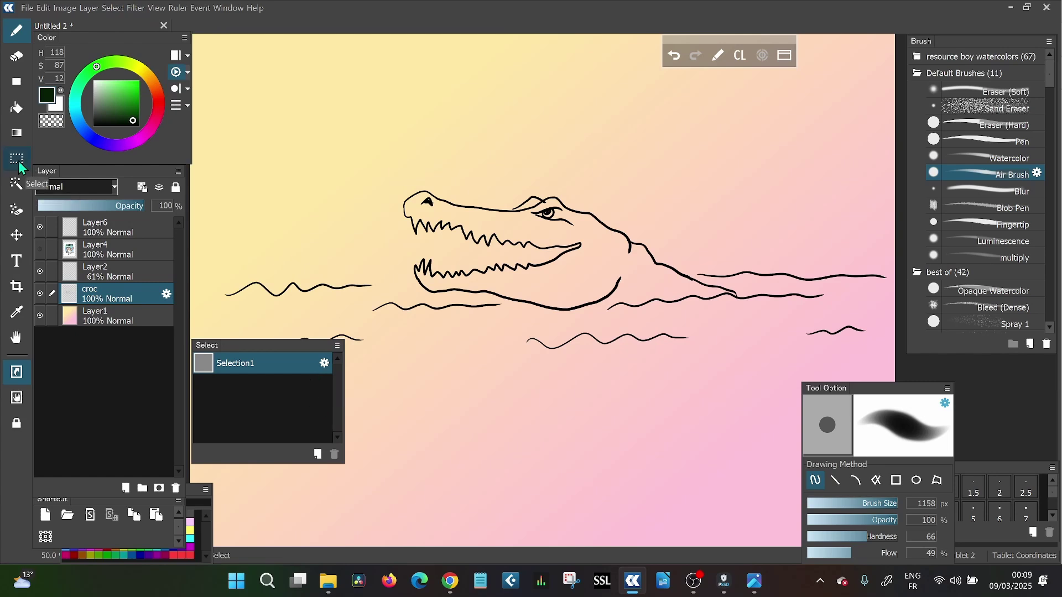
click(931, 424)
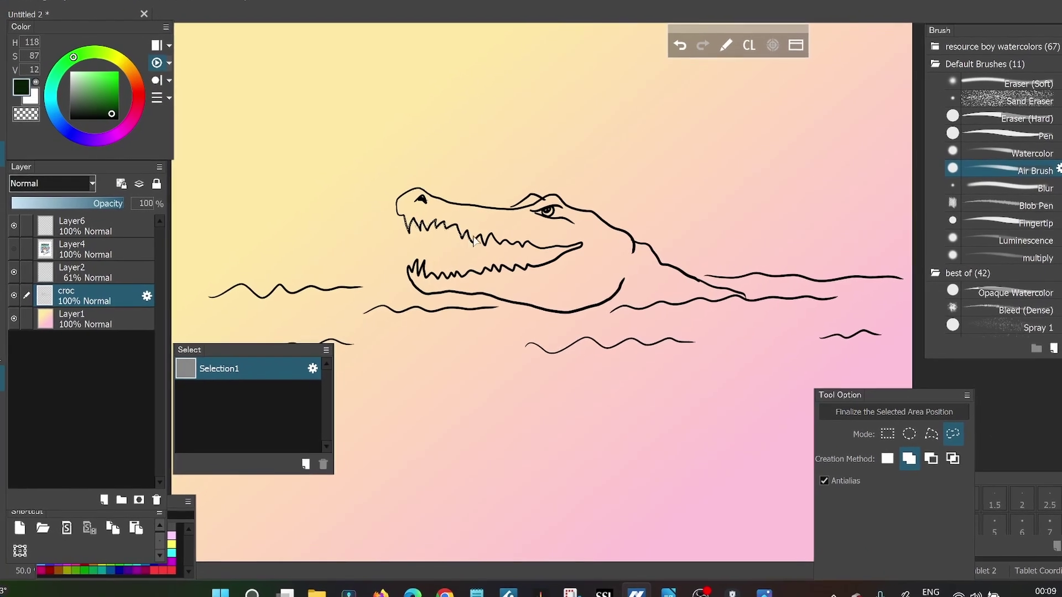
mouse_move(583, 243)
mouse_down()
mouse_move(381, 212)
mouse_move(456, 284)
mouse_move(390, 277)
mouse_move(388, 268)
mouse_move(419, 284)
mouse_move(518, 275)
mouse_move(590, 245)
mouse_move(562, 265)
mouse_move(422, 298)
mouse_up()
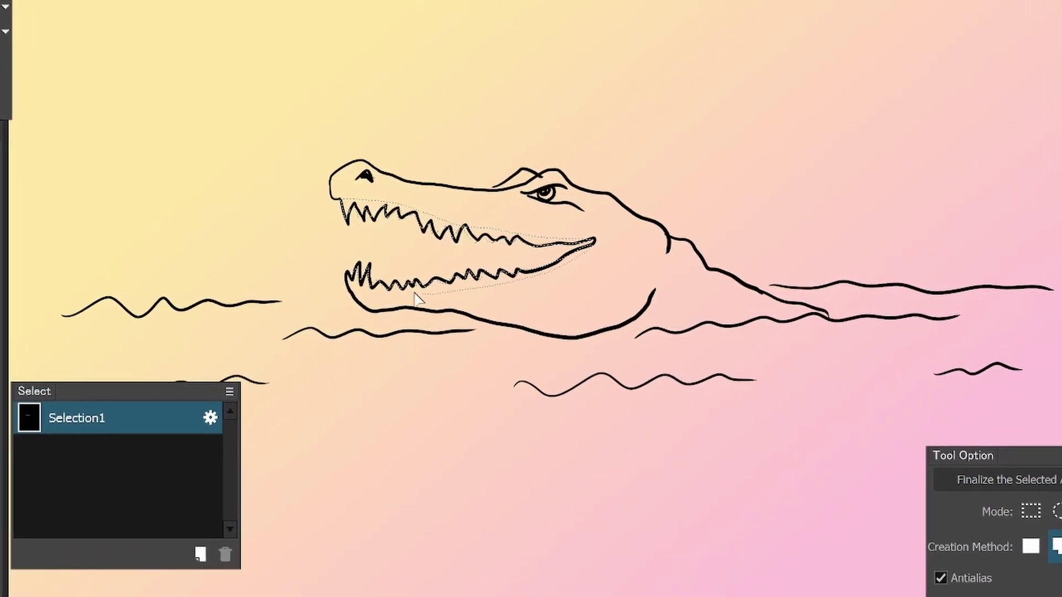
drag(359, 288, 359, 289)
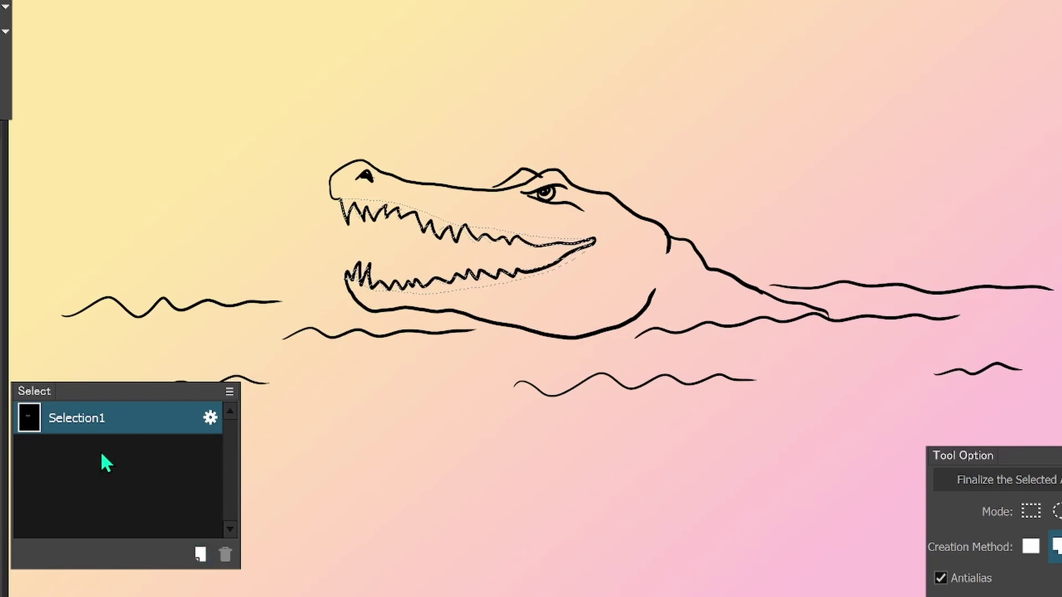
Add a new selection to the list and lasso the crocodile's head and body along the outline, leaving out the teeth and open mouth
click(200, 555)
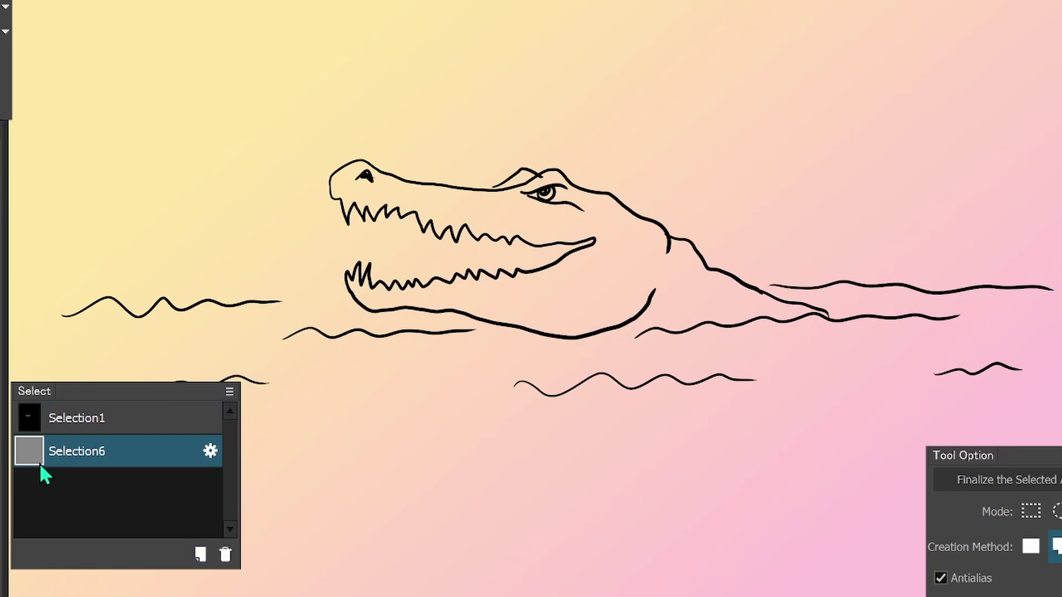
ctrl+click(63, 431)
ctrl+click(200, 416)
mouse_move(332, 191)
mouse_down()
mouse_move(357, 162)
mouse_move(445, 188)
mouse_move(487, 189)
mouse_move(539, 180)
mouse_up()
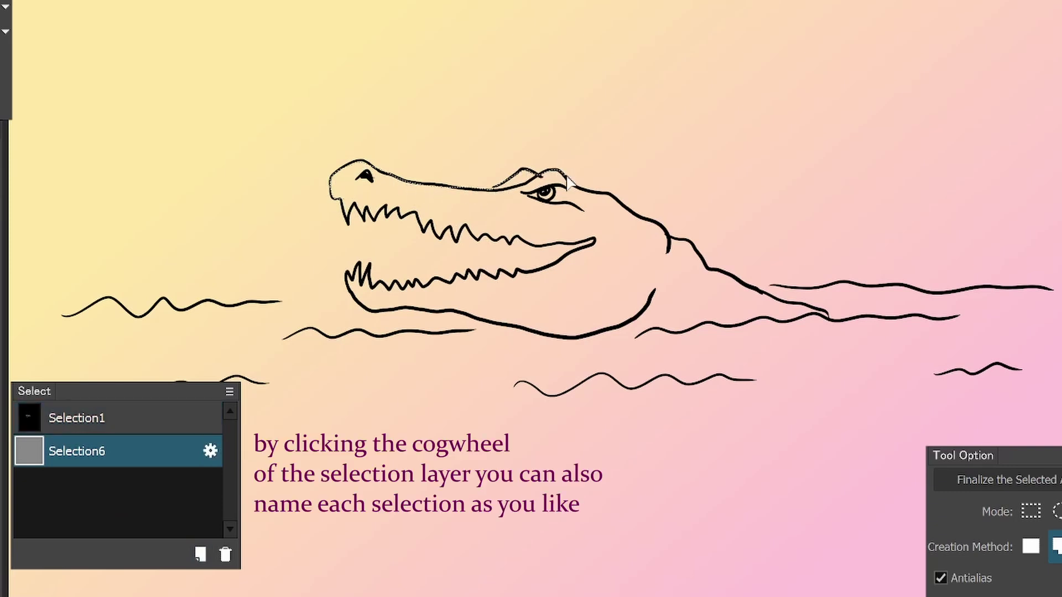
mouse_move(685, 247)
mouse_down()
mouse_move(833, 319)
mouse_move(618, 335)
mouse_move(346, 290)
mouse_move(485, 278)
mouse_move(580, 250)
mouse_move(418, 208)
mouse_move(320, 218)
mouse_up()
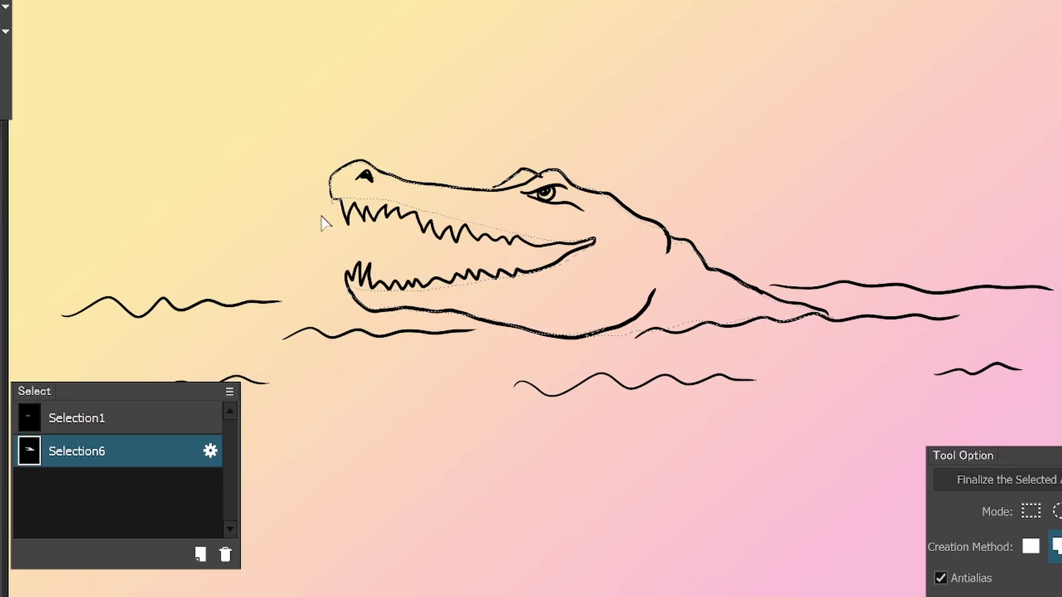
Add another selection to the list and lasso the water area along the waterline and below the crocodile
click(201, 555)
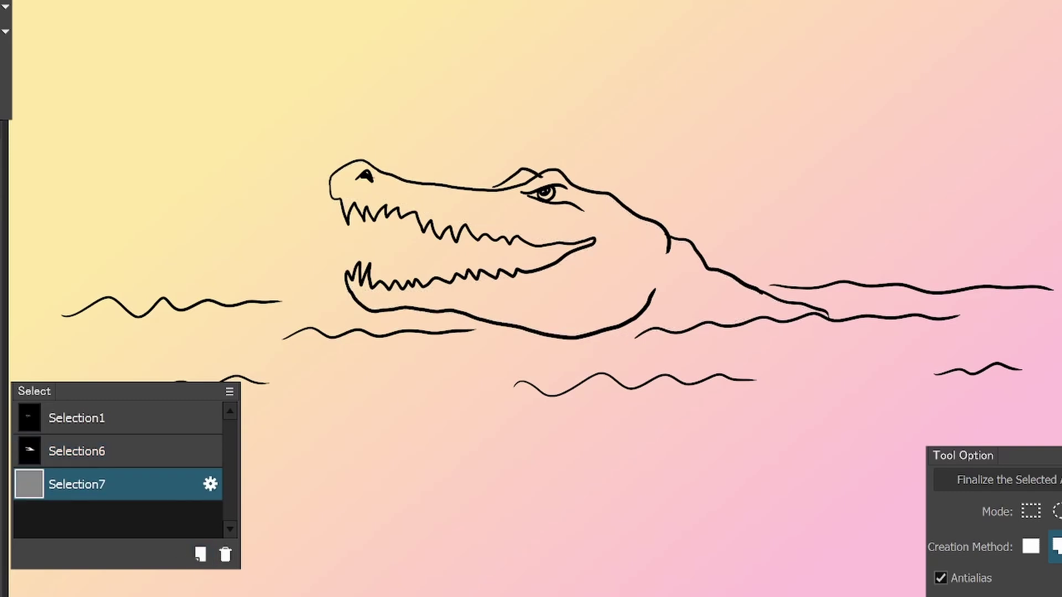
mouse_move(142, 320)
mouse_down()
mouse_move(157, 301)
mouse_move(193, 310)
mouse_up()
mouse_move(359, 310)
mouse_down()
mouse_move(509, 328)
mouse_move(624, 326)
mouse_move(826, 313)
mouse_move(803, 283)
mouse_move(1048, 287)
mouse_up()
drag(7, 332, 9, 327)
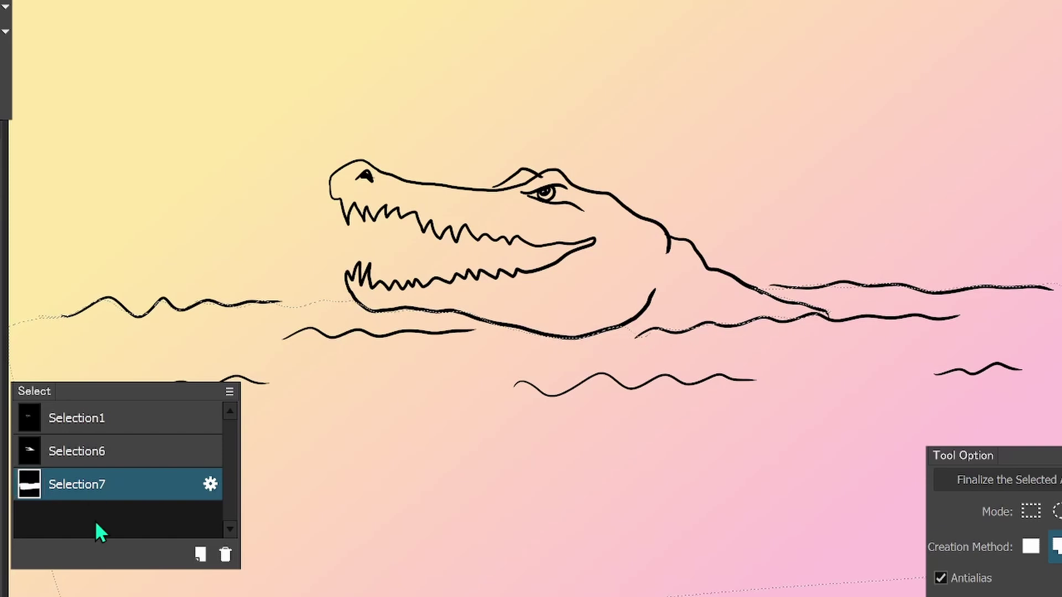
Add a further selection to the list and lasso the inside of the crocodile's mouth just above the lower teeth
click(201, 555)
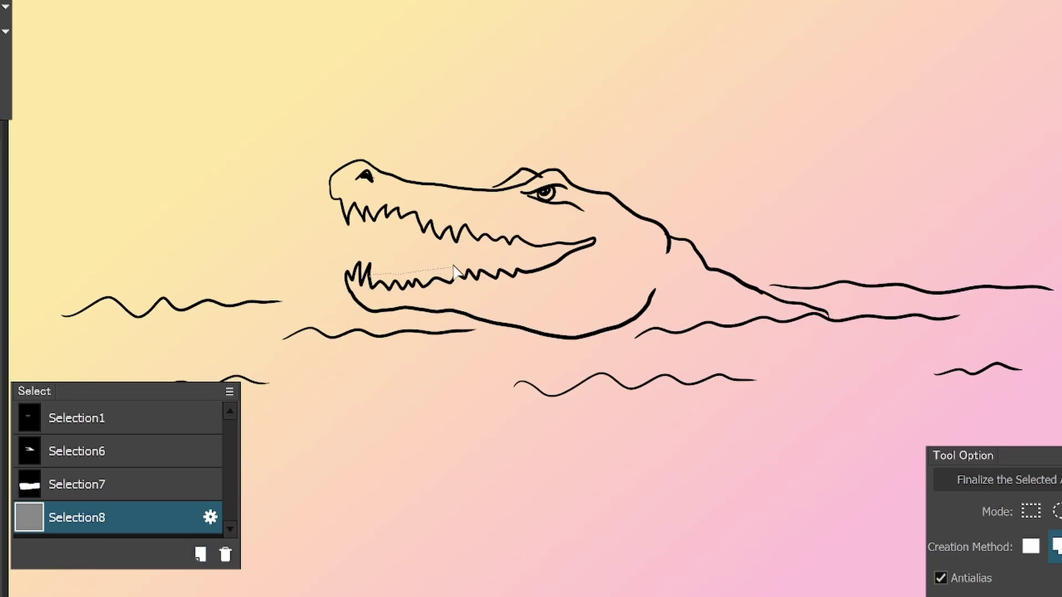
mouse_move(535, 252)
mouse_down()
mouse_move(576, 246)
mouse_move(564, 263)
mouse_move(520, 275)
mouse_up()
drag(395, 275, 385, 276)
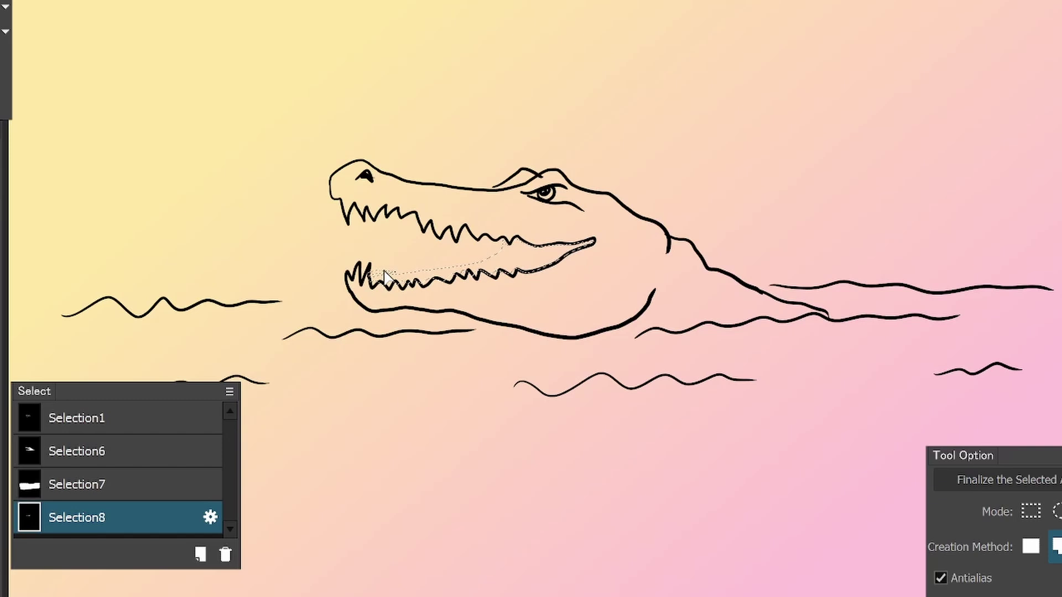
Activate the crocodile's body selection (Selection6) and paint the head and body in shades of green with the Air Brush
click(113, 417)
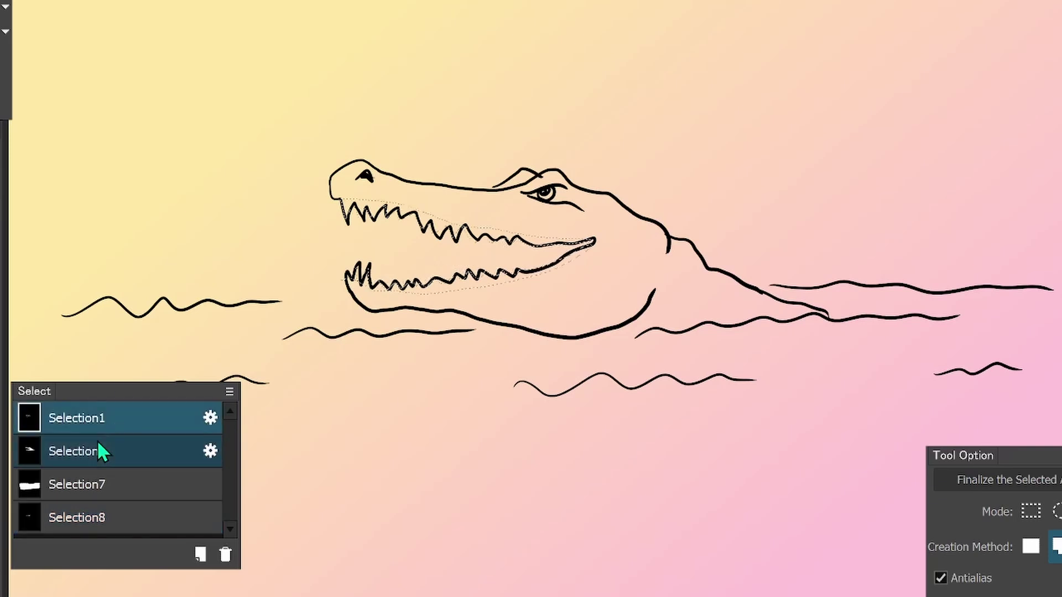
click(116, 463)
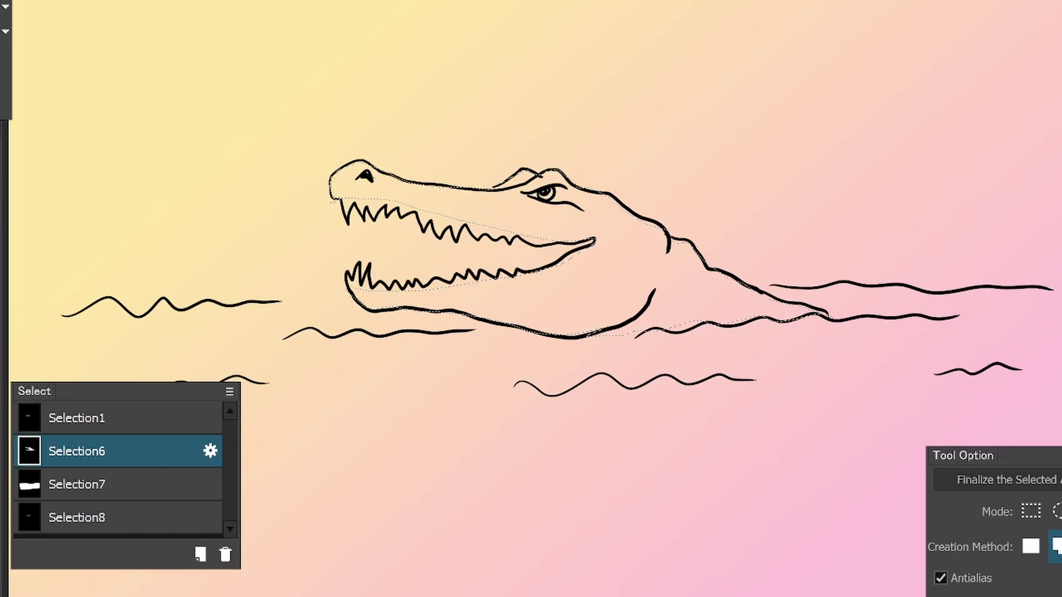
key(b)
mouse_move(331, 190)
mouse_down()
mouse_move(488, 191)
mouse_move(616, 240)
mouse_up()
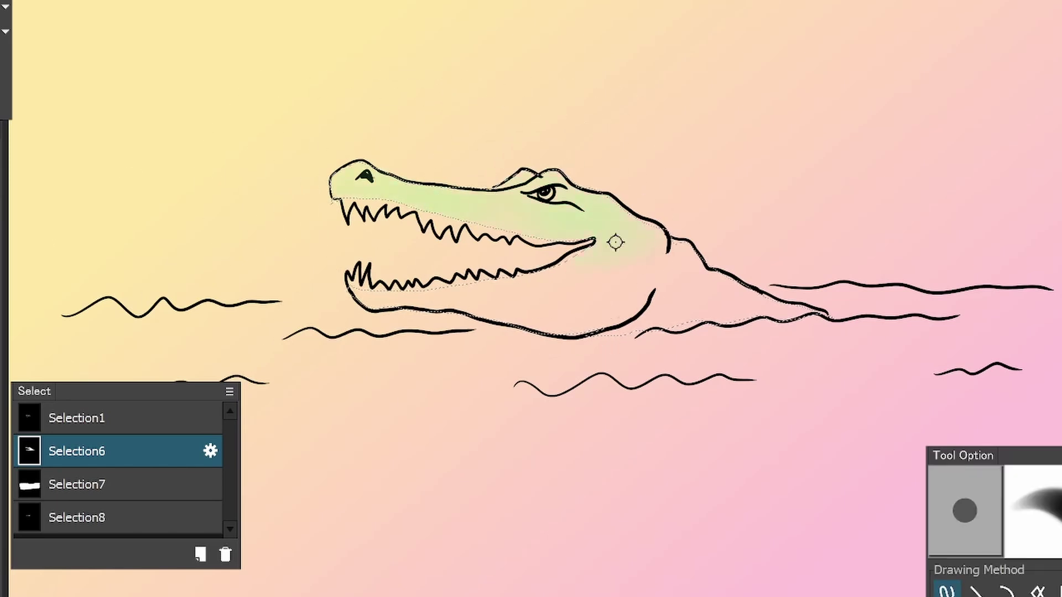
drag(375, 297, 592, 282)
mouse_move(354, 185)
mouse_down()
mouse_move(600, 189)
mouse_move(553, 174)
mouse_move(740, 287)
mouse_up()
mouse_move(566, 306)
mouse_down()
mouse_move(772, 314)
mouse_move(530, 231)
mouse_move(311, 188)
mouse_up()
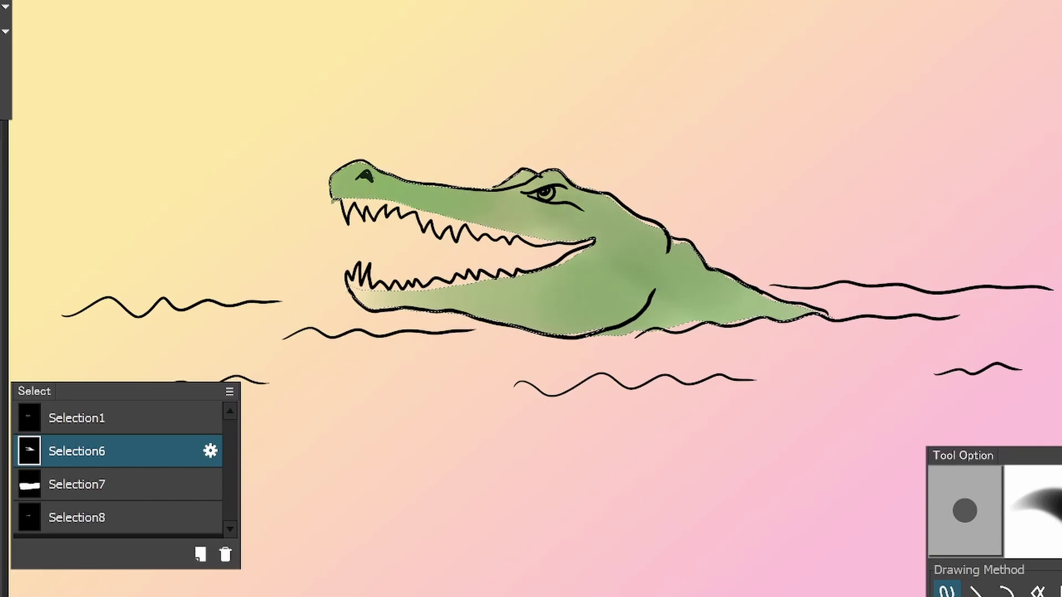
mouse_move(451, 177)
mouse_down()
mouse_move(635, 204)
mouse_move(711, 232)
mouse_up()
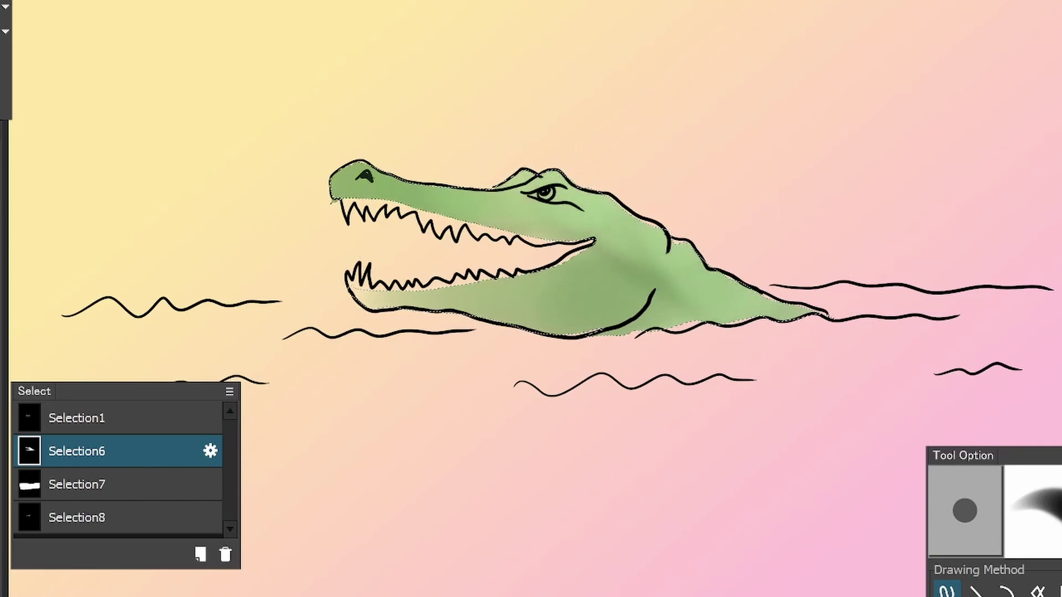
Shade the crocodile's lower jaw, neck and body inside Selection6 with a darker olive green using the Air Brush
mouse_move(520, 311)
mouse_down()
mouse_move(540, 384)
mouse_move(500, 250)
mouse_up()
mouse_move(652, 243)
mouse_down()
mouse_move(794, 335)
mouse_move(786, 327)
mouse_up()
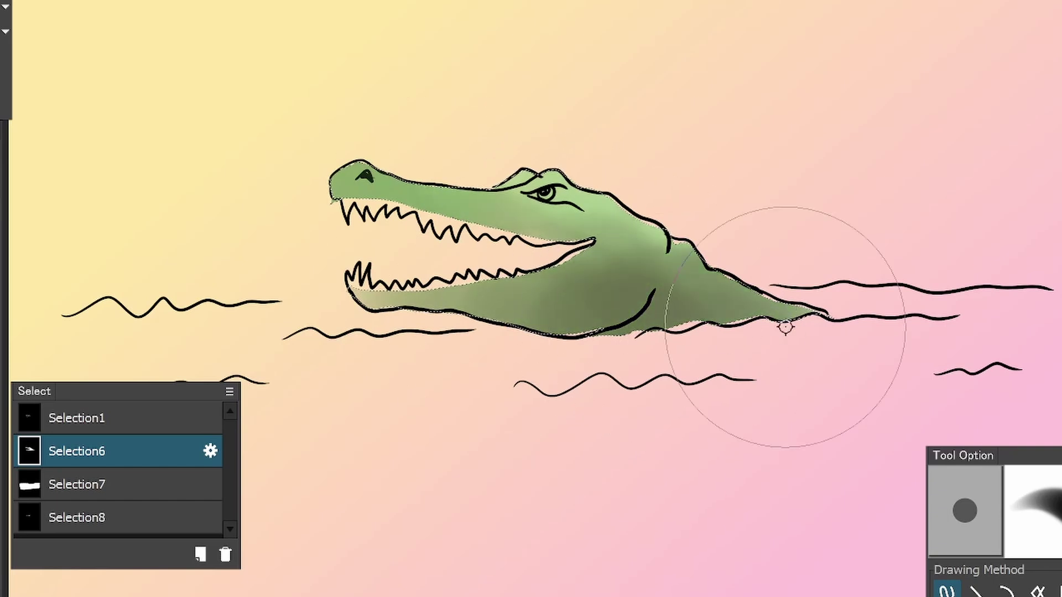
Paint the crocodile's gums pink inside Selection1 and the inside of its mouth dark red inside Selection8
click(104, 421)
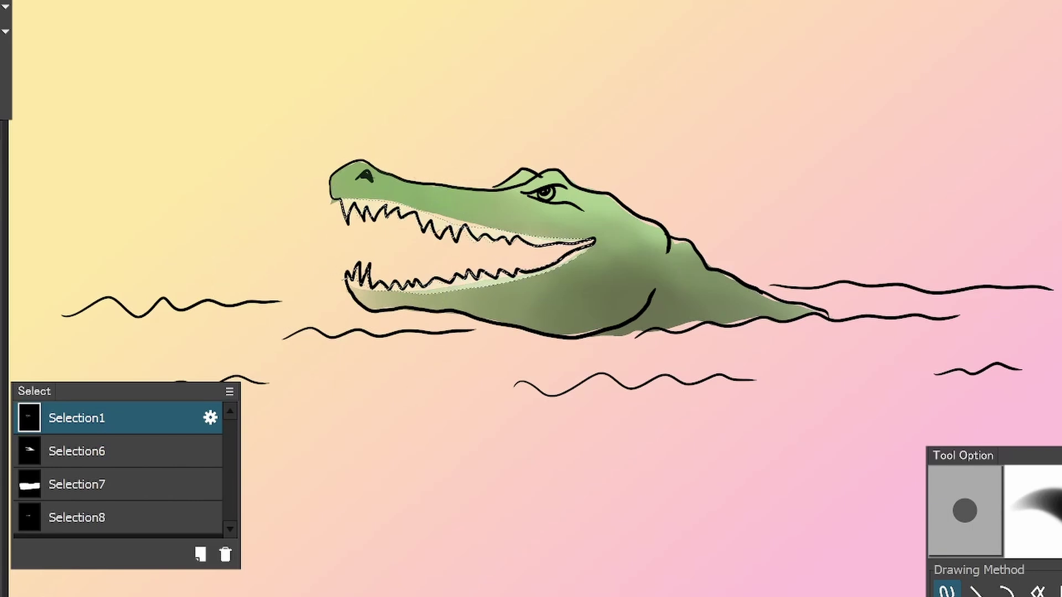
mouse_move(443, 264)
mouse_down()
mouse_move(545, 249)
mouse_move(473, 235)
mouse_move(540, 238)
mouse_move(389, 196)
mouse_up()
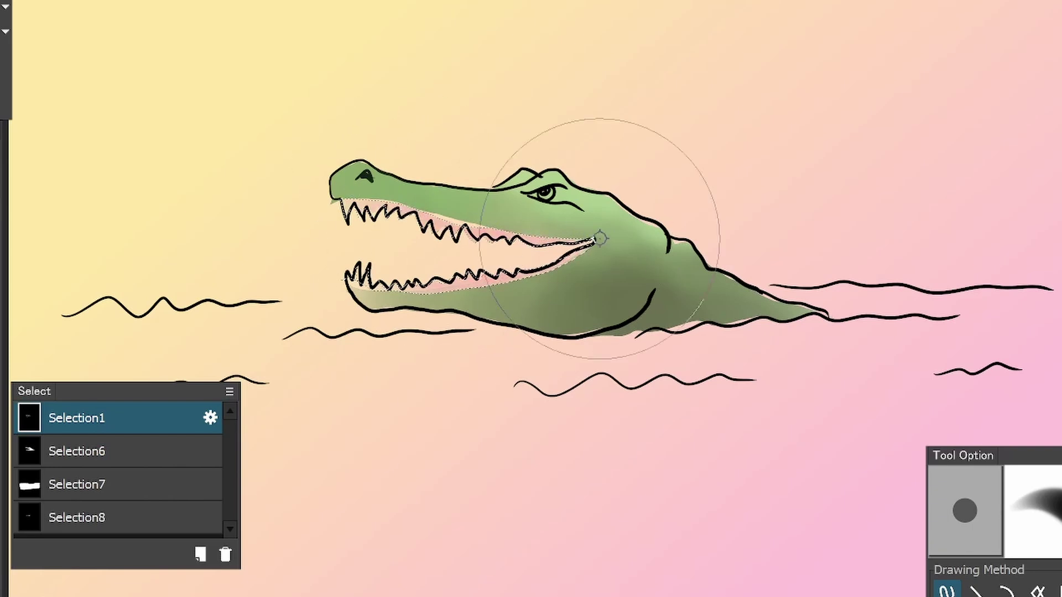
click(77, 511)
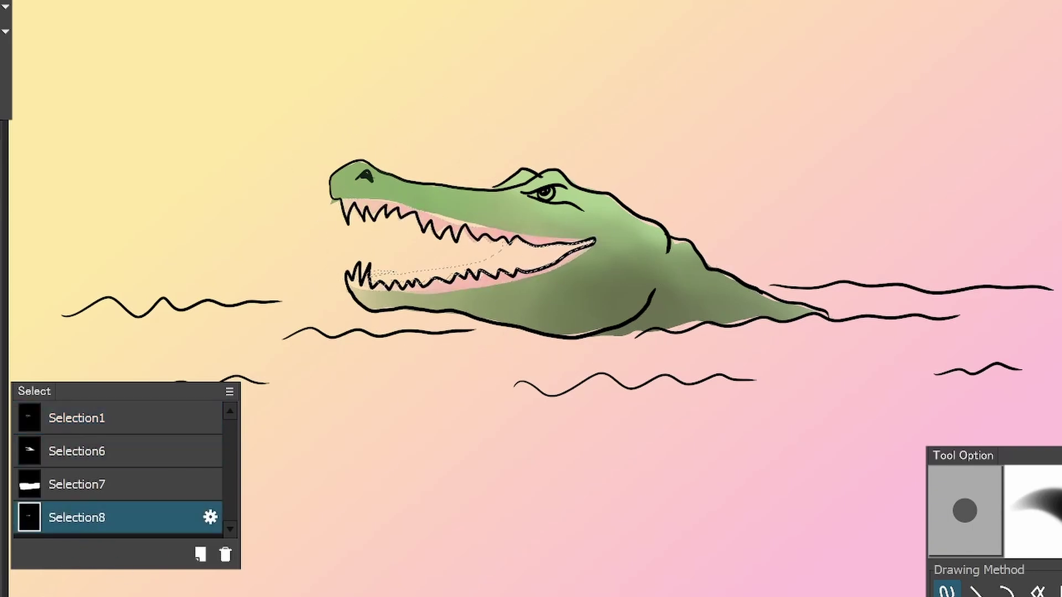
mouse_move(467, 282)
mouse_down()
mouse_move(531, 249)
mouse_move(470, 260)
mouse_move(573, 248)
mouse_move(579, 236)
mouse_up()
drag(507, 256, 376, 276)
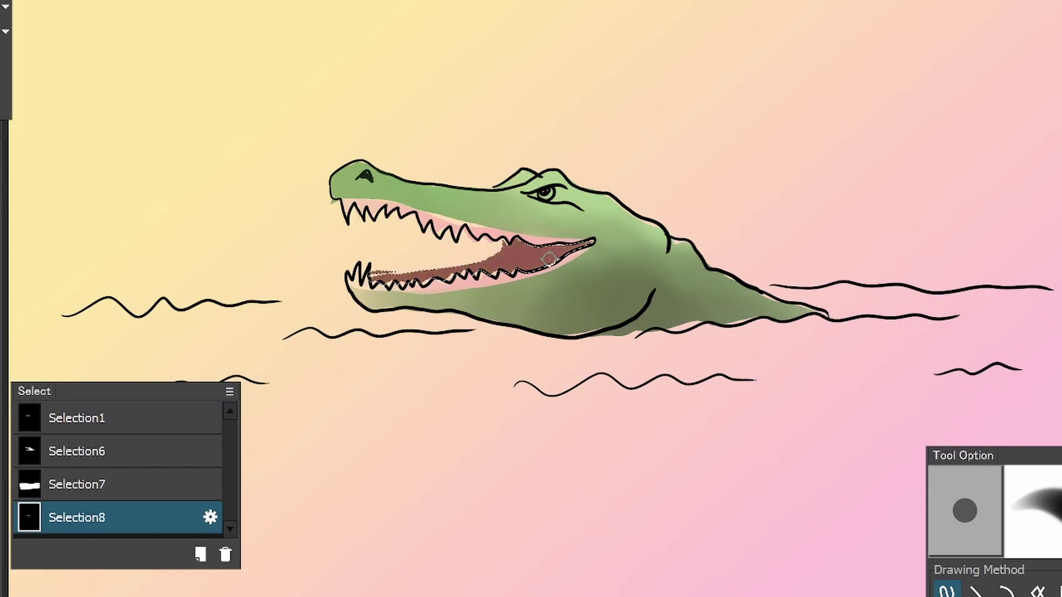
Make Selection7 the only active selection and airbrush the water around and below the crocodile in soft blue
ctrl+click(110, 487)
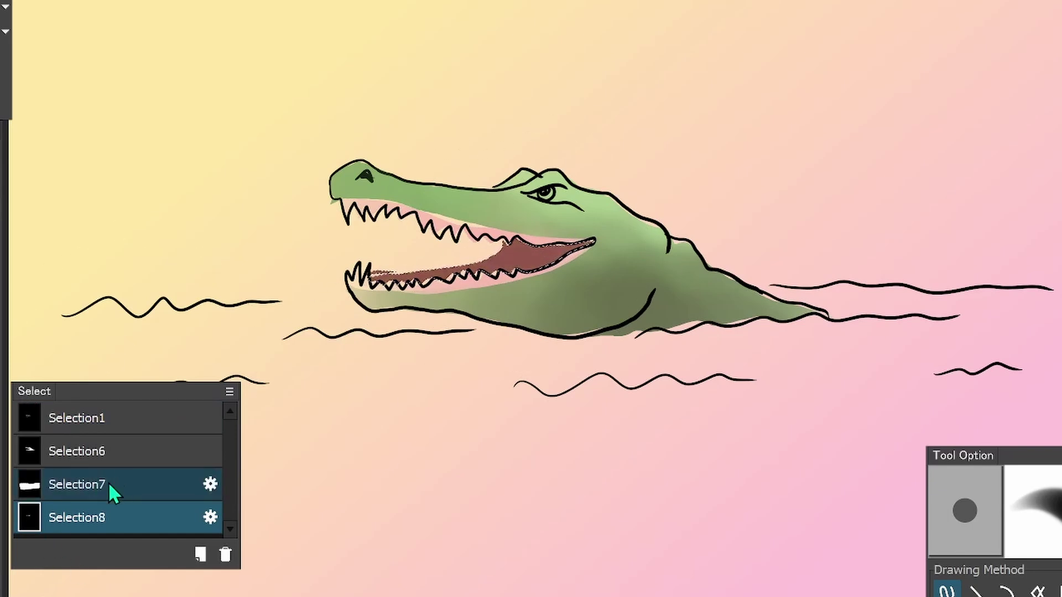
click(111, 487)
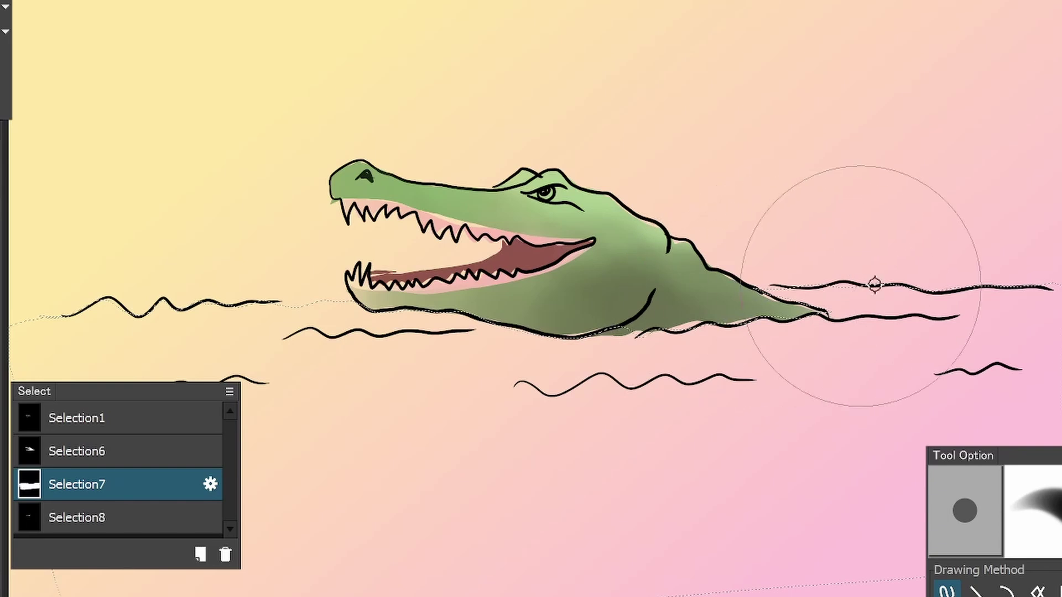
mouse_move(1020, 299)
mouse_down()
mouse_move(957, 369)
mouse_move(554, 367)
mouse_move(612, 358)
mouse_move(431, 319)
mouse_move(123, 348)
mouse_move(719, 437)
mouse_move(550, 348)
mouse_move(901, 432)
mouse_move(775, 417)
mouse_move(474, 296)
mouse_up()
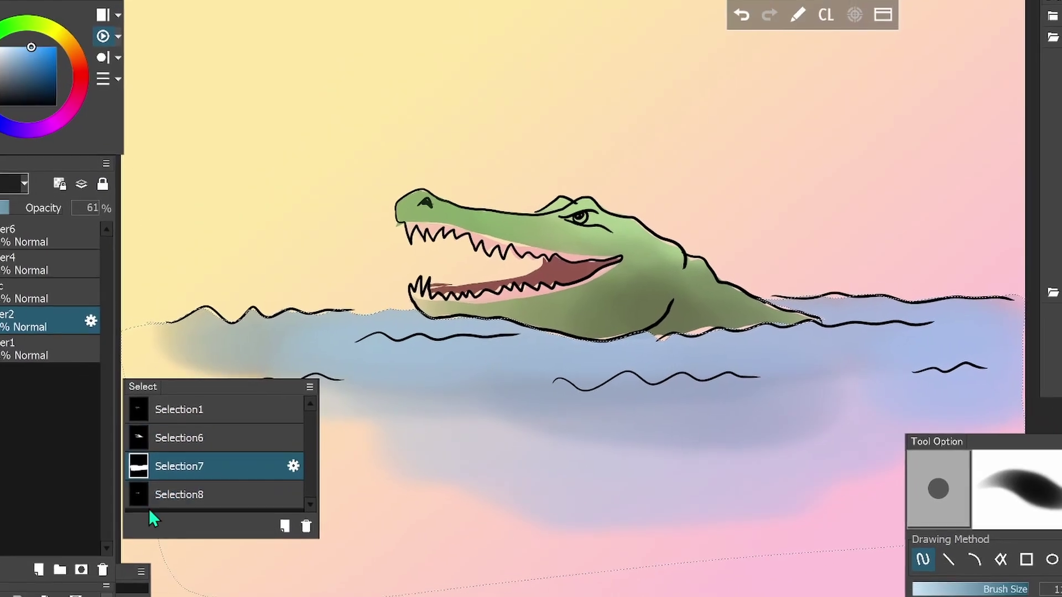
Duplicate the crocodile's body selection (Selection6) and invert the copy
click(207, 438)
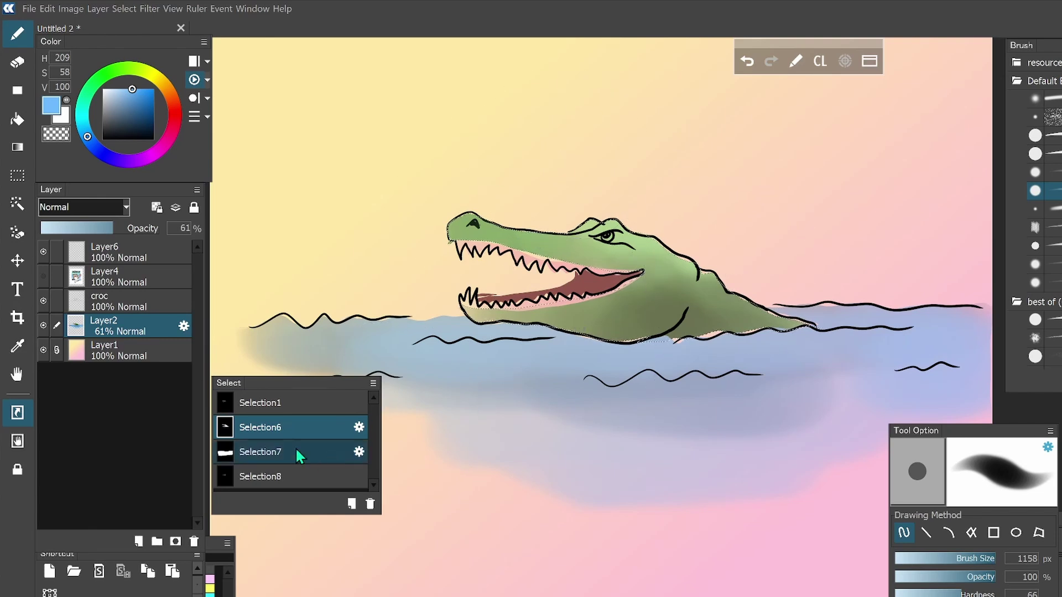
click(373, 383)
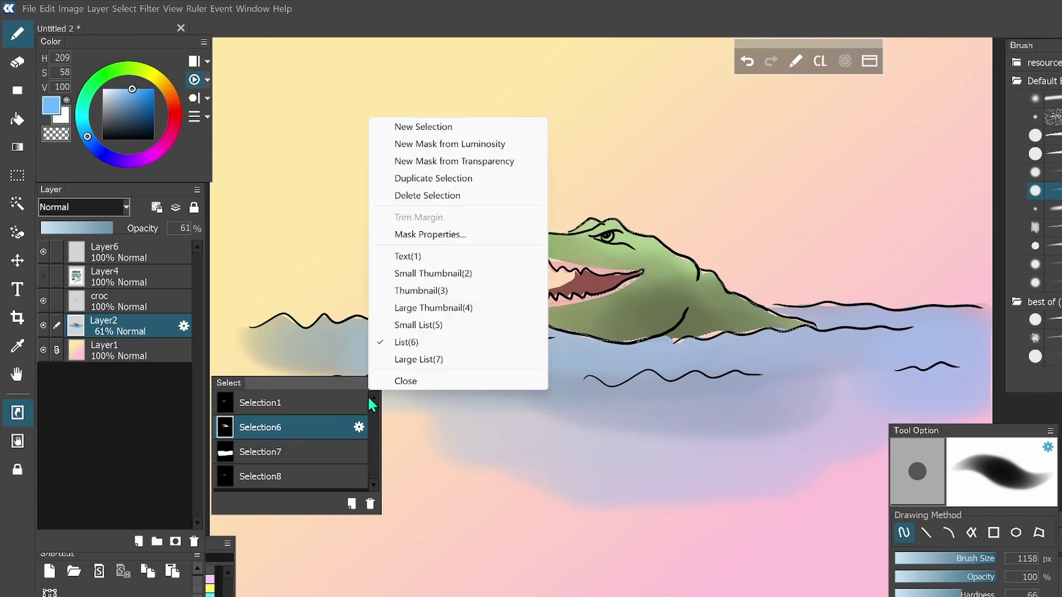
click(472, 180)
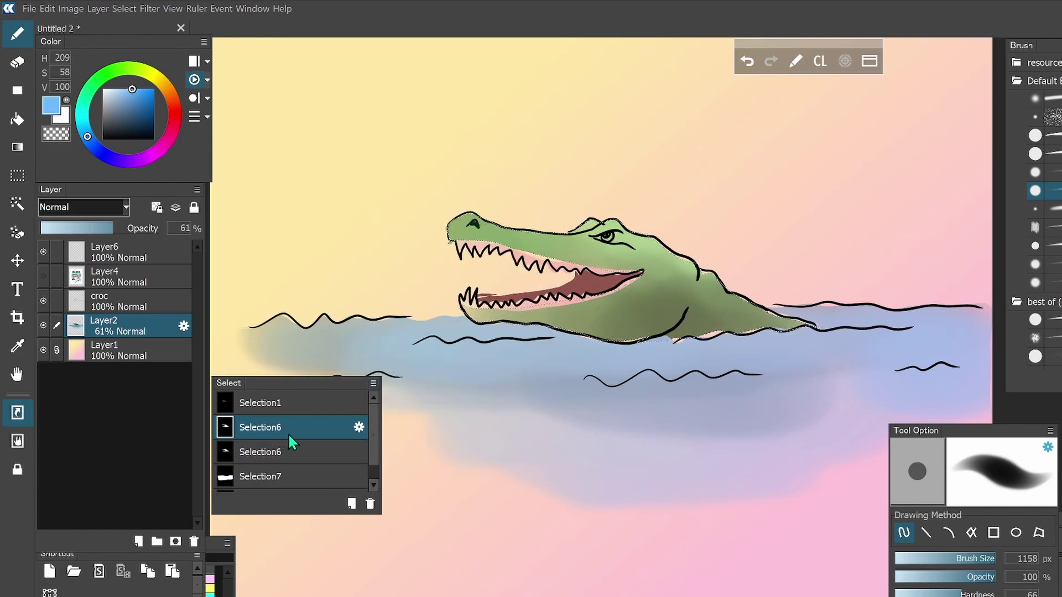
click(125, 8)
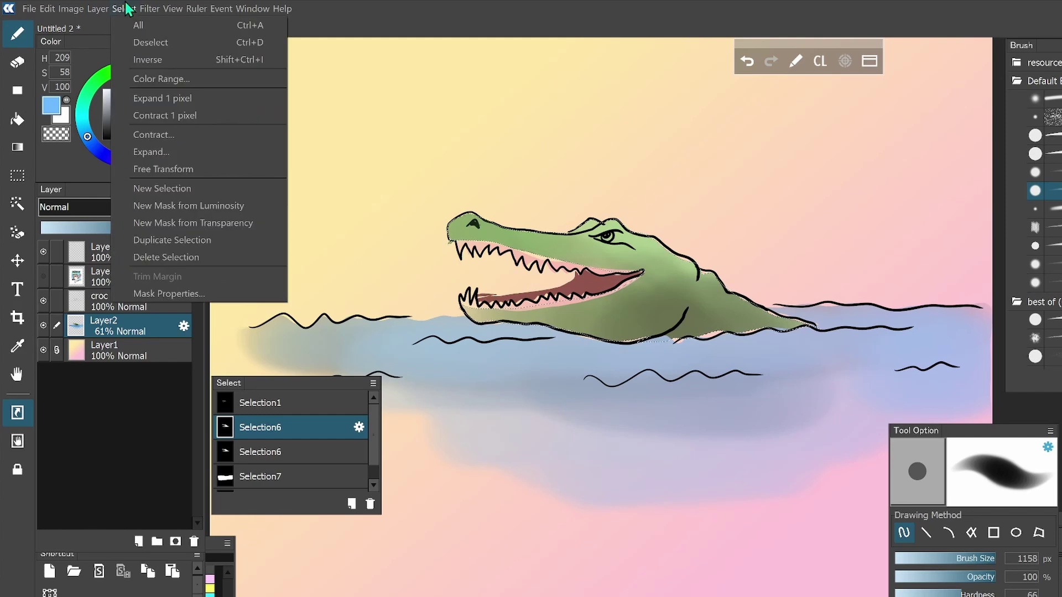
click(175, 65)
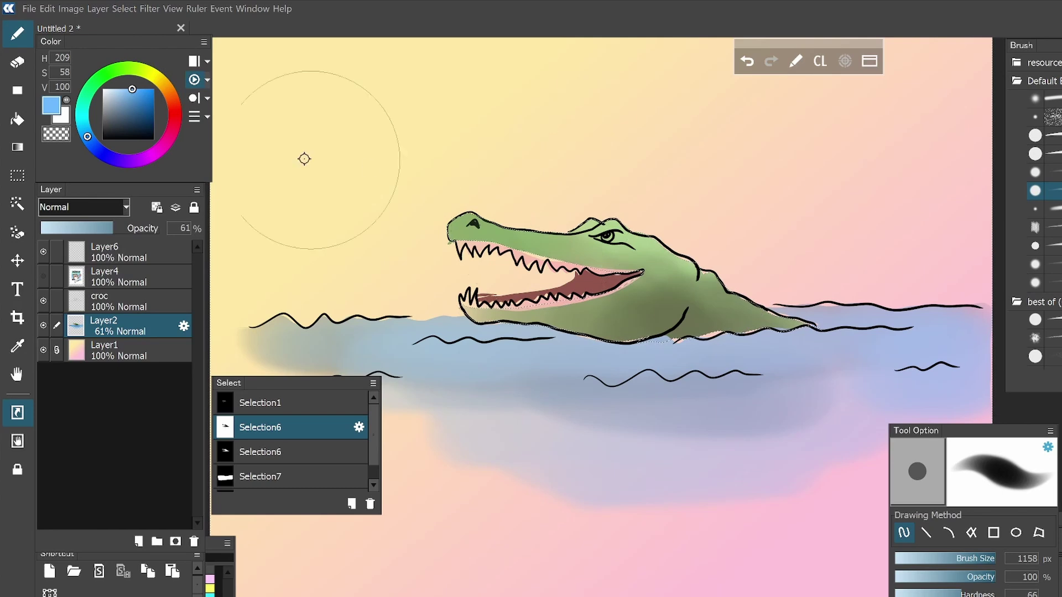
Choose a bright orange (H 36, S 95, V 99) and airbrush the background around the crocodile within the inverted Selection6
click(166, 88)
click(151, 89)
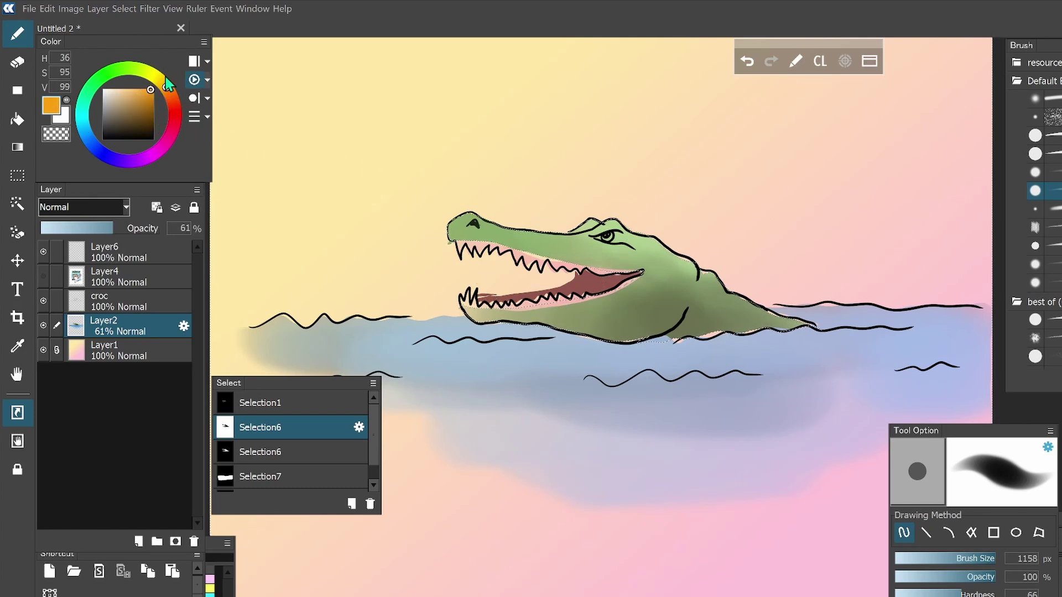
drag(593, 204, 692, 225)
mouse_move(697, 183)
mouse_down()
mouse_move(529, 194)
mouse_move(523, 204)
mouse_move(565, 173)
mouse_move(379, 237)
mouse_move(446, 166)
mouse_move(354, 228)
mouse_move(676, 134)
mouse_up()
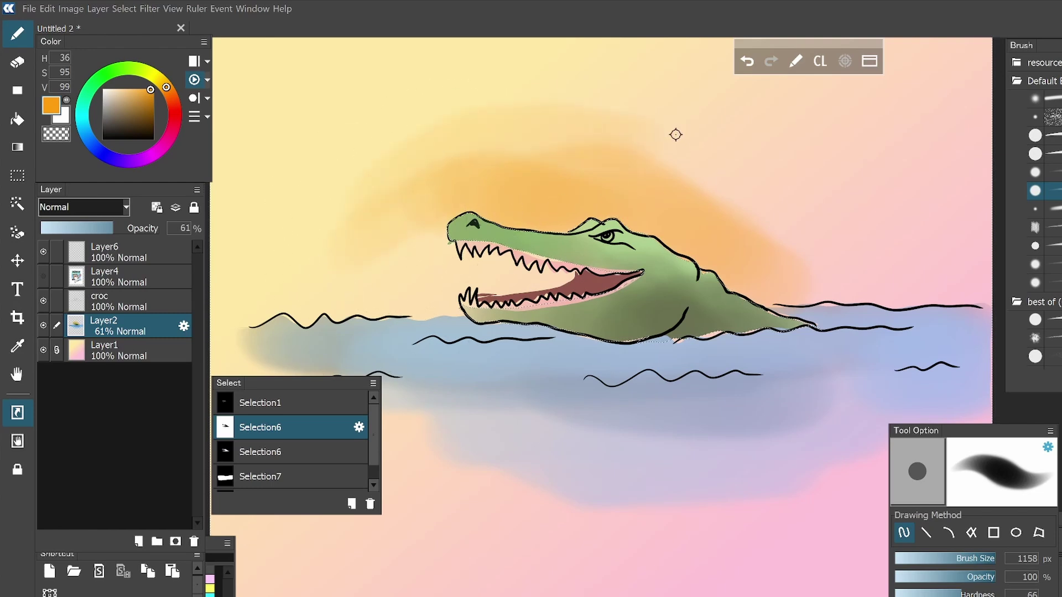
mouse_move(799, 218)
mouse_down()
mouse_move(863, 263)
mouse_move(823, 291)
mouse_move(888, 284)
mouse_move(777, 296)
mouse_up()
mouse_move(578, 256)
mouse_down()
mouse_move(393, 245)
mouse_move(514, 267)
mouse_move(364, 313)
mouse_move(372, 283)
mouse_move(581, 280)
mouse_move(419, 308)
mouse_up()
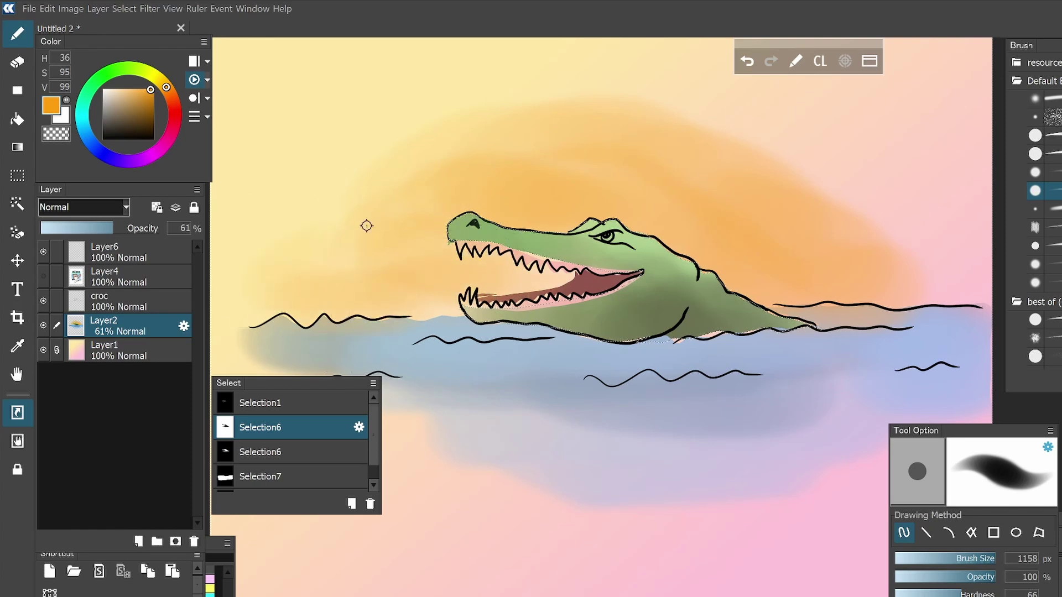
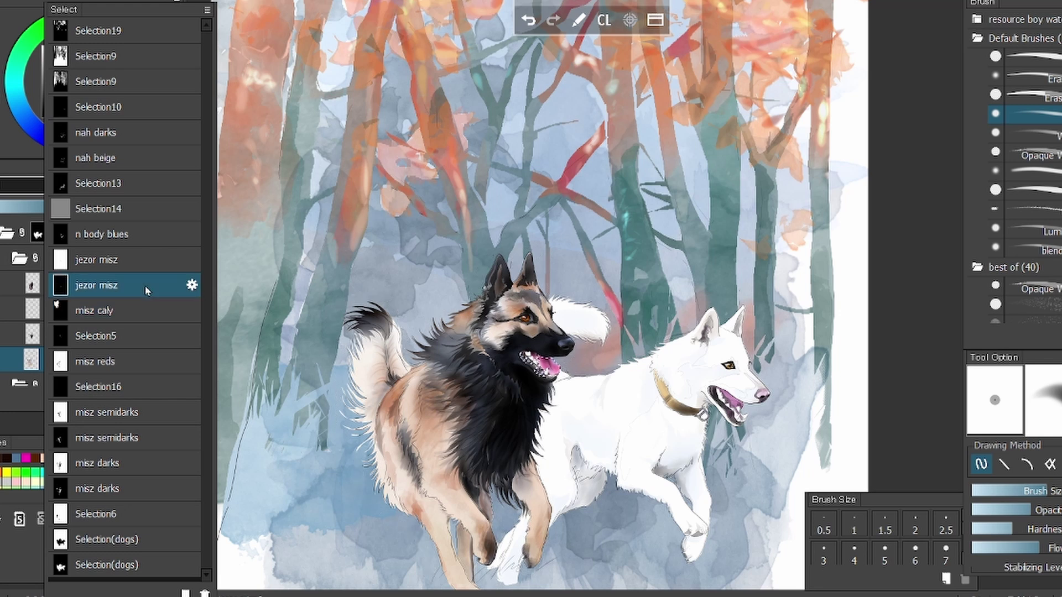
Examine the stored selections of the two-dogs painting one after another, from "n body blues" up to Selection19
click(149, 235)
click(140, 182)
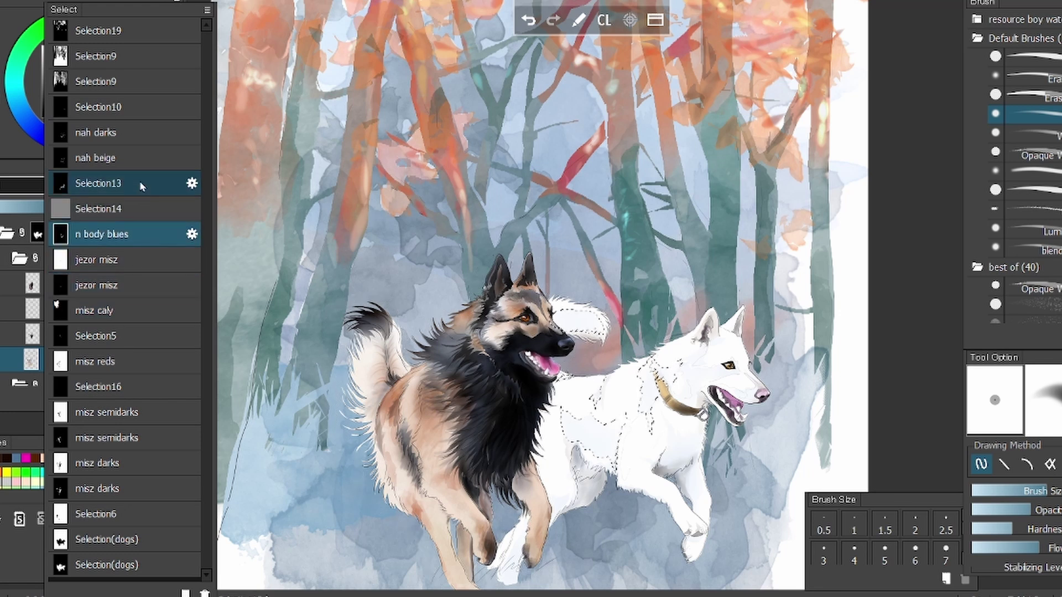
click(139, 159)
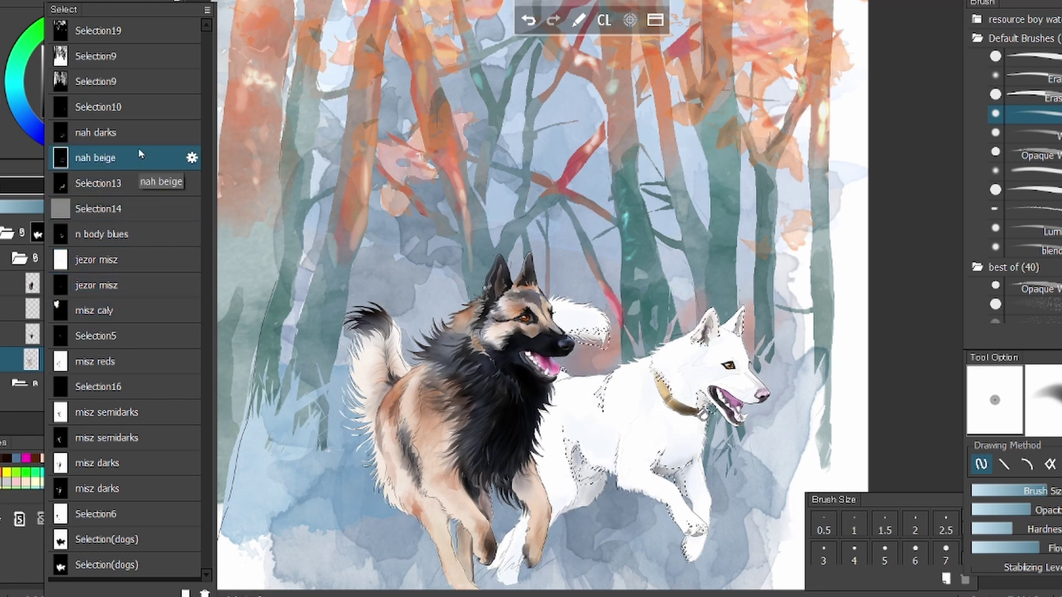
click(138, 130)
click(138, 105)
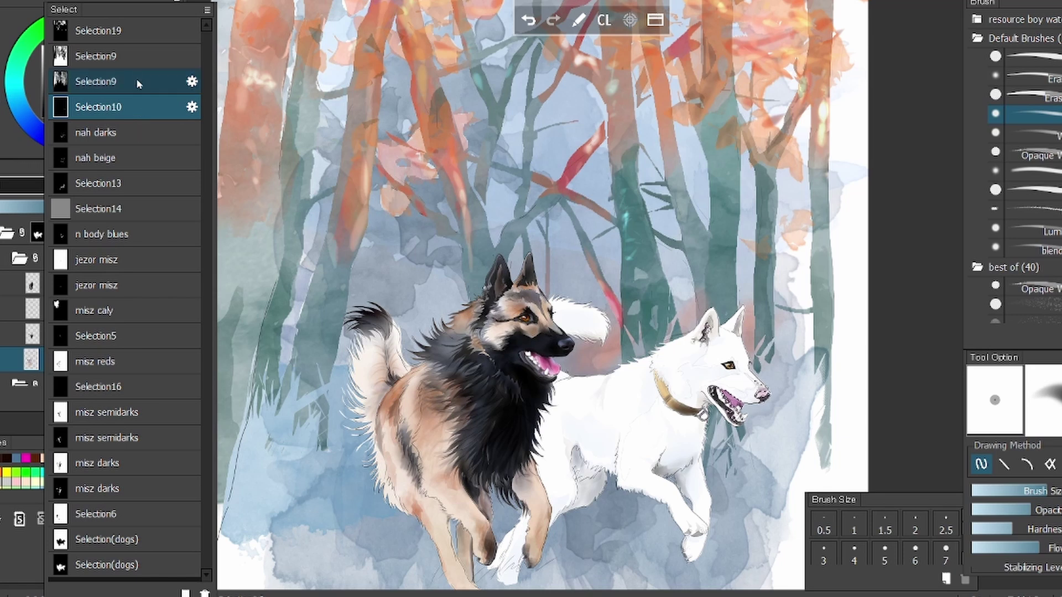
click(138, 77)
click(136, 61)
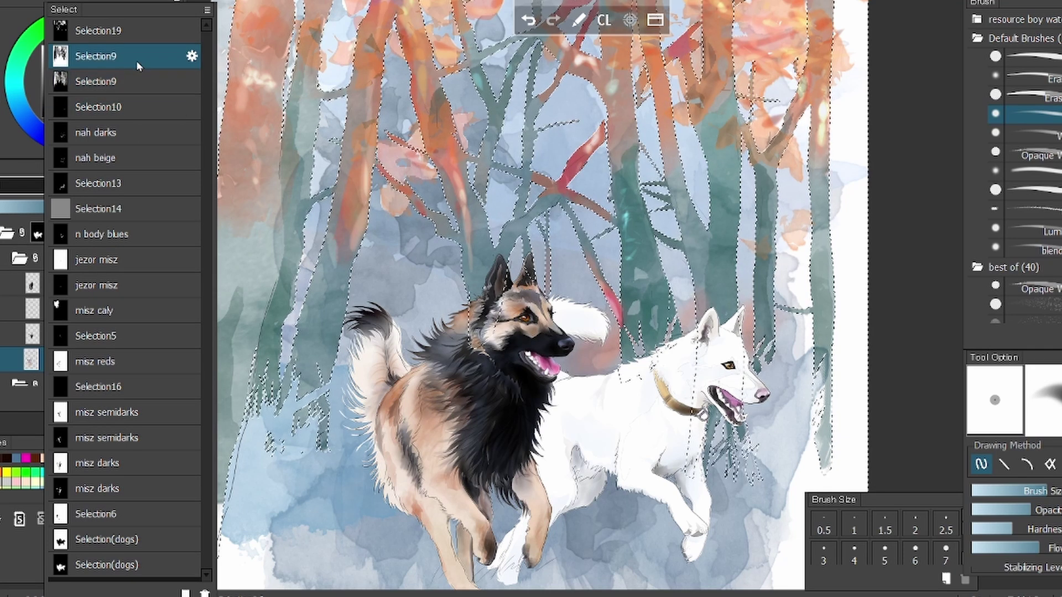
click(137, 31)
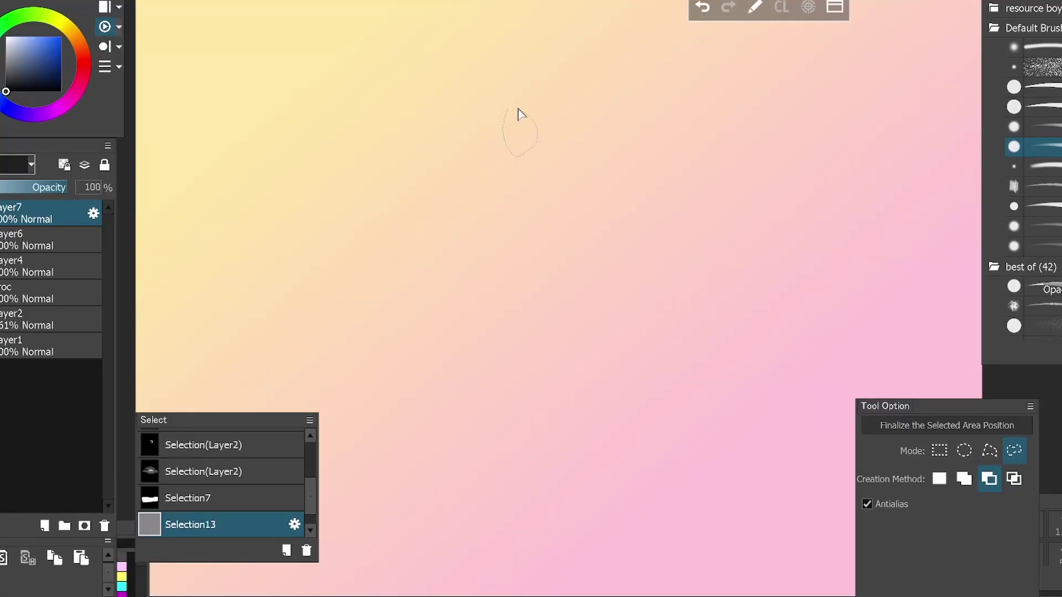
Lasso the silhouette of a kneeling figure reaching out, with ponytail and feet, and a small dog facing its hand in Selection13
mouse_move(519, 113)
mouse_down()
mouse_move(516, 154)
mouse_move(500, 118)
mouse_move(491, 127)
mouse_move(533, 100)
mouse_move(540, 155)
mouse_move(531, 162)
mouse_move(522, 154)
mouse_move(544, 126)
mouse_move(531, 170)
mouse_move(539, 147)
mouse_move(511, 166)
mouse_move(516, 208)
mouse_move(572, 178)
mouse_move(565, 139)
mouse_move(557, 242)
mouse_move(566, 191)
mouse_move(575, 252)
mouse_move(530, 282)
mouse_move(580, 260)
mouse_move(508, 266)
mouse_move(466, 300)
mouse_move(536, 278)
mouse_move(487, 313)
mouse_move(521, 304)
mouse_move(514, 295)
mouse_move(582, 304)
mouse_move(470, 292)
mouse_move(635, 299)
mouse_move(584, 296)
mouse_move(496, 195)
mouse_move(424, 286)
mouse_move(489, 223)
mouse_move(565, 255)
mouse_move(571, 202)
mouse_move(538, 285)
mouse_up()
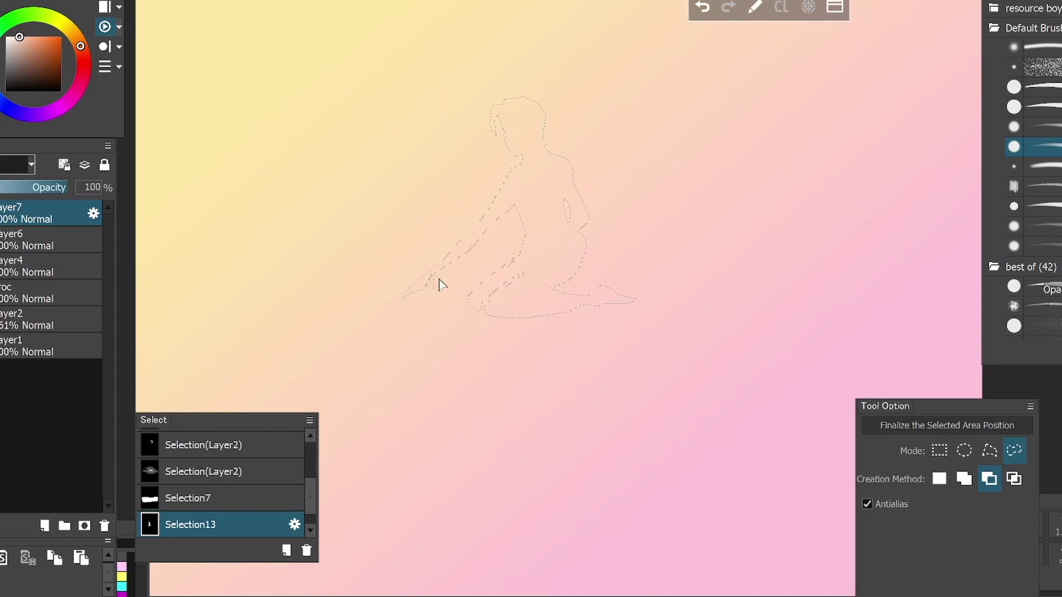
mouse_move(556, 150)
mouse_down()
mouse_move(553, 125)
mouse_move(543, 157)
mouse_up()
mouse_move(575, 275)
mouse_down()
mouse_move(562, 299)
mouse_move(595, 285)
mouse_up()
mouse_move(393, 287)
mouse_down()
mouse_move(361, 282)
mouse_move(374, 275)
mouse_move(335, 262)
mouse_move(363, 287)
mouse_move(360, 301)
mouse_move(331, 281)
mouse_move(339, 299)
mouse_move(294, 282)
mouse_move(292, 299)
mouse_move(263, 305)
mouse_move(301, 294)
mouse_move(301, 254)
mouse_move(329, 238)
mouse_up()
Fill the figure and dog silhouettes on Layer7 with dark reddish brown (H 14, S 100, V 32)
key(g)
click(56, 82)
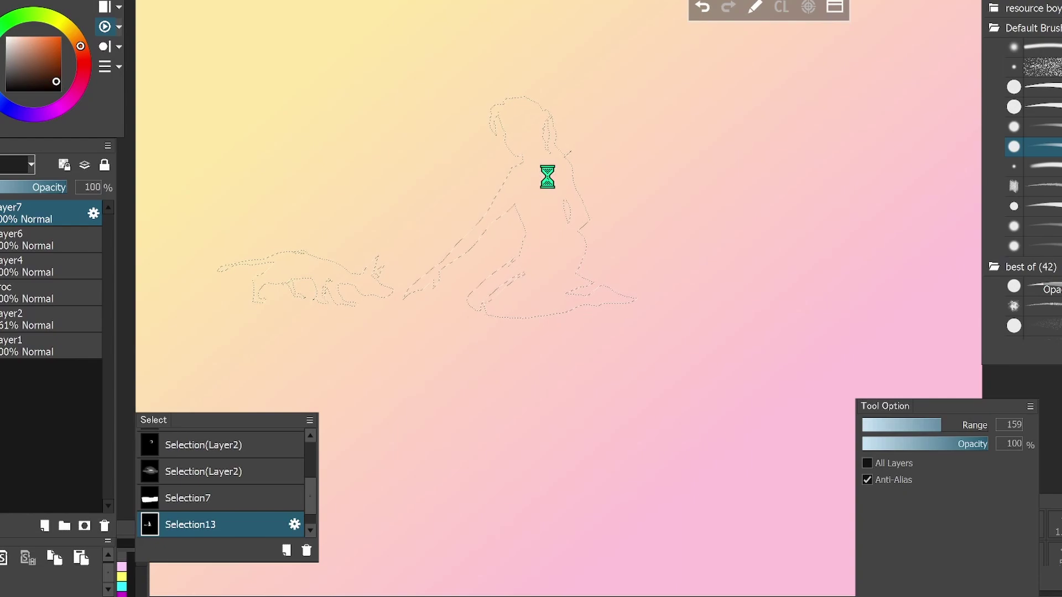
click(293, 264)
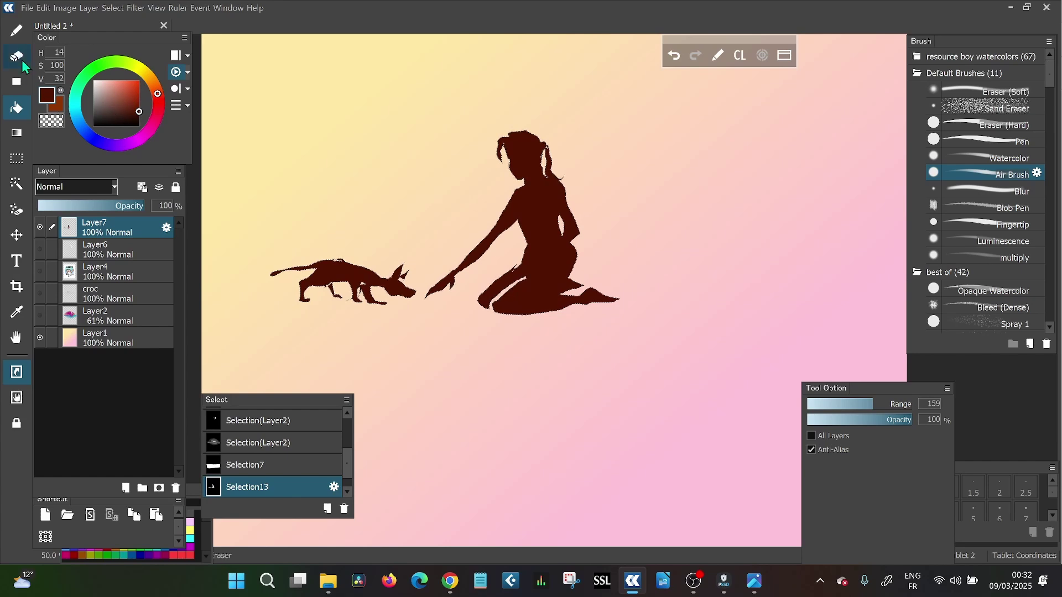
Airbrush soft salmon highlights (H 14, S 56, V 98) over the kneeling figure and the dog's back
click(17, 39)
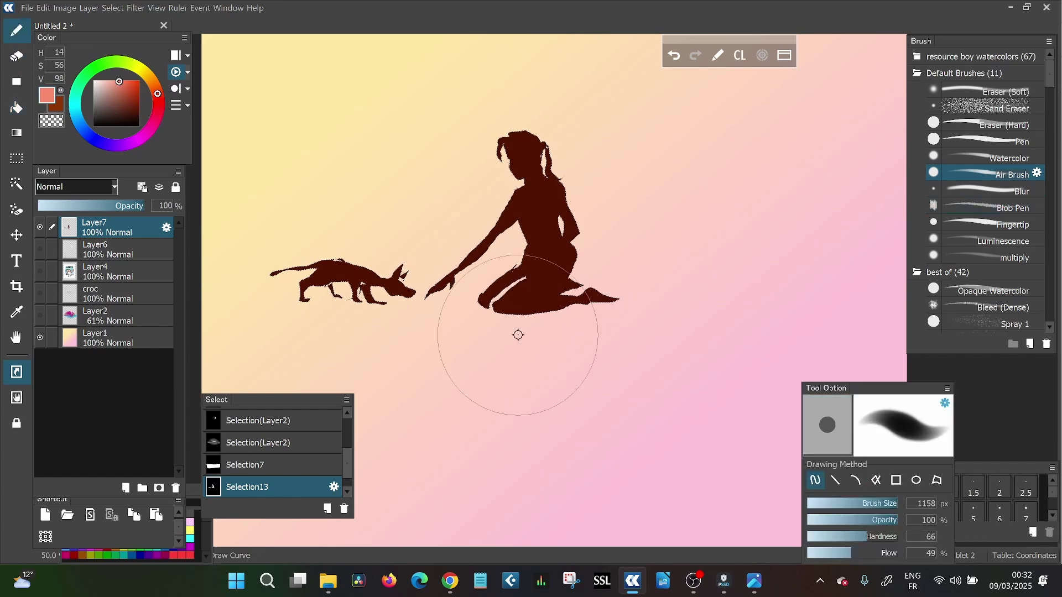
mouse_move(525, 339)
mouse_down()
mouse_move(634, 272)
mouse_move(550, 333)
mouse_move(616, 288)
mouse_move(636, 223)
mouse_move(498, 125)
mouse_move(543, 144)
mouse_move(561, 182)
mouse_move(505, 271)
mouse_move(463, 268)
mouse_move(518, 192)
mouse_up()
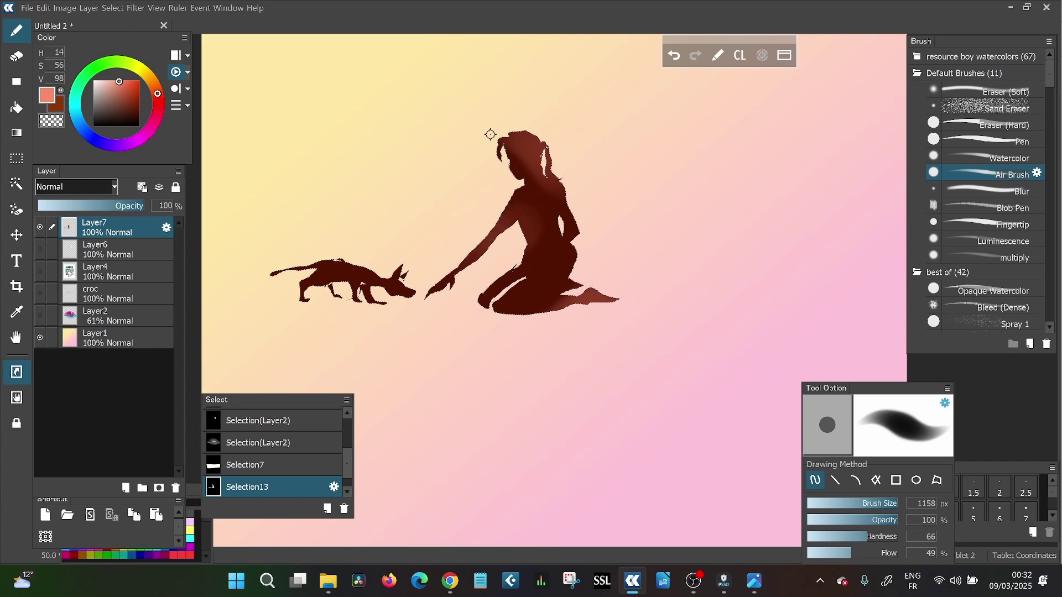
drag(337, 265, 367, 280)
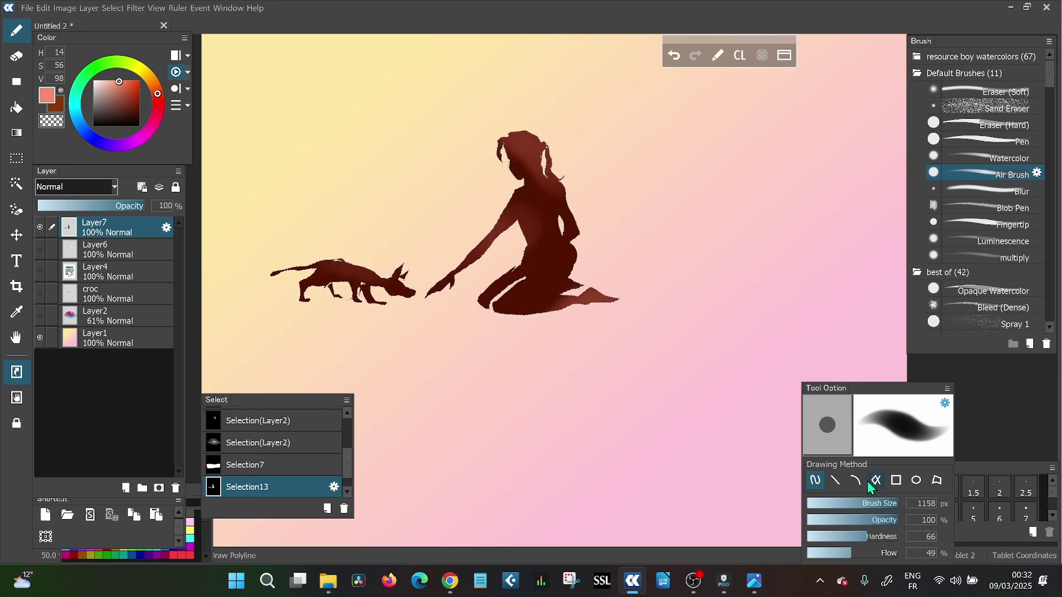
Set the Air Brush to 336 px and 54% opacity and shade the kneeling figure with pale salmon and very dark brown
drag(897, 506, 867, 509)
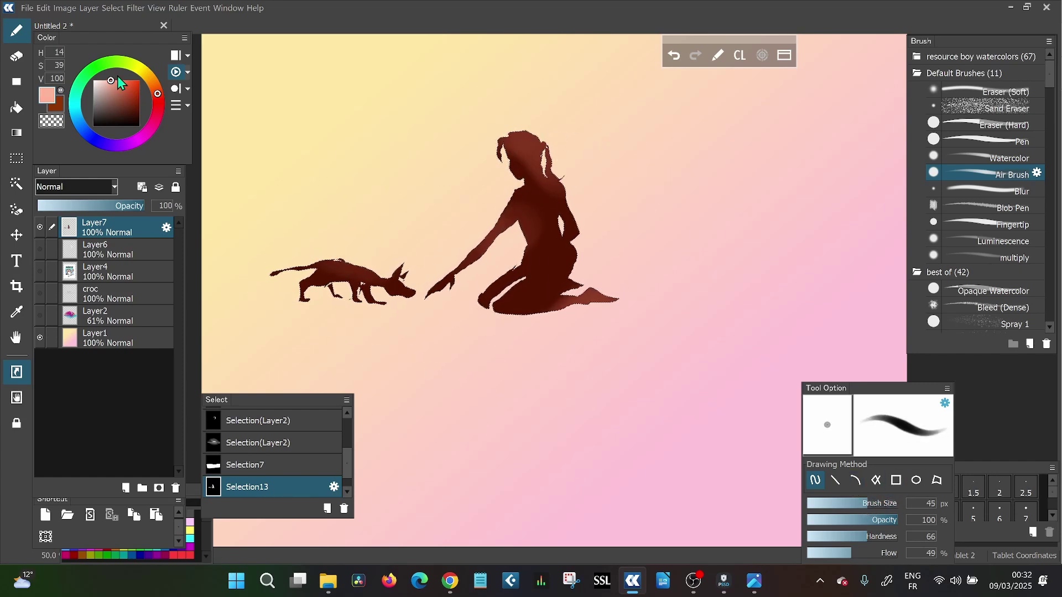
key(ctrl+z)
click(905, 508)
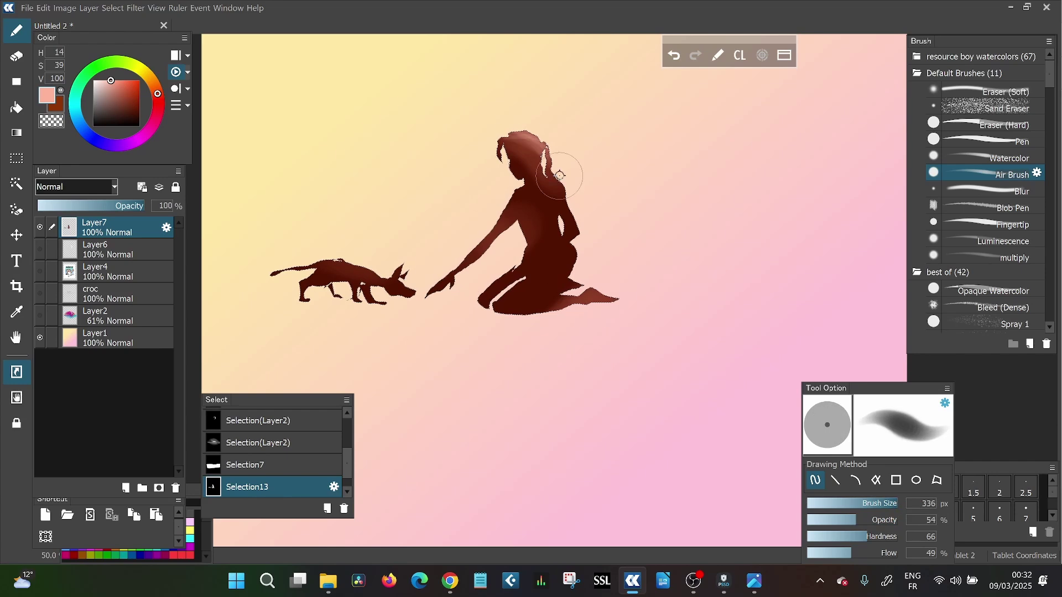
alt+click(487, 161)
alt+click(541, 264)
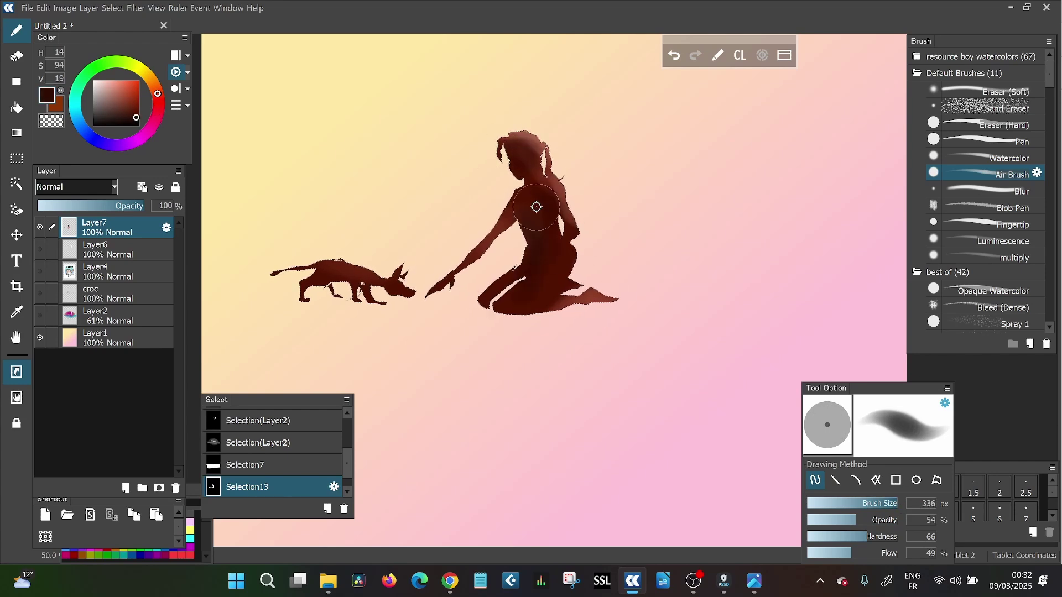
Choose pink (H 335, S 60, V 100) and airbrush pink highlights on the figure's hair, shoulders and back and on the dog
click(189, 522)
drag(514, 145, 534, 185)
drag(564, 152, 518, 202)
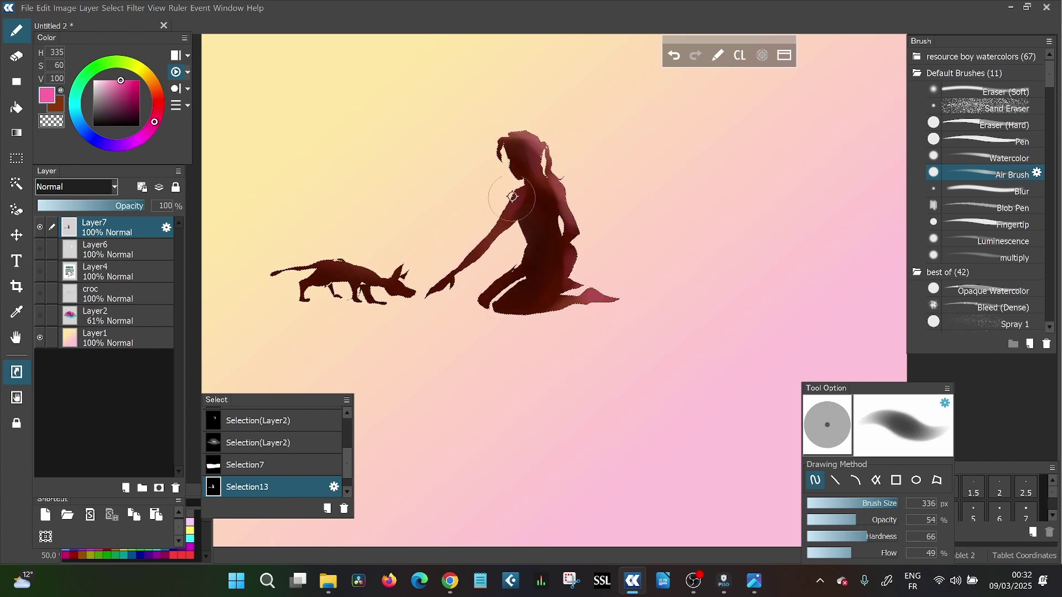
drag(342, 266, 392, 279)
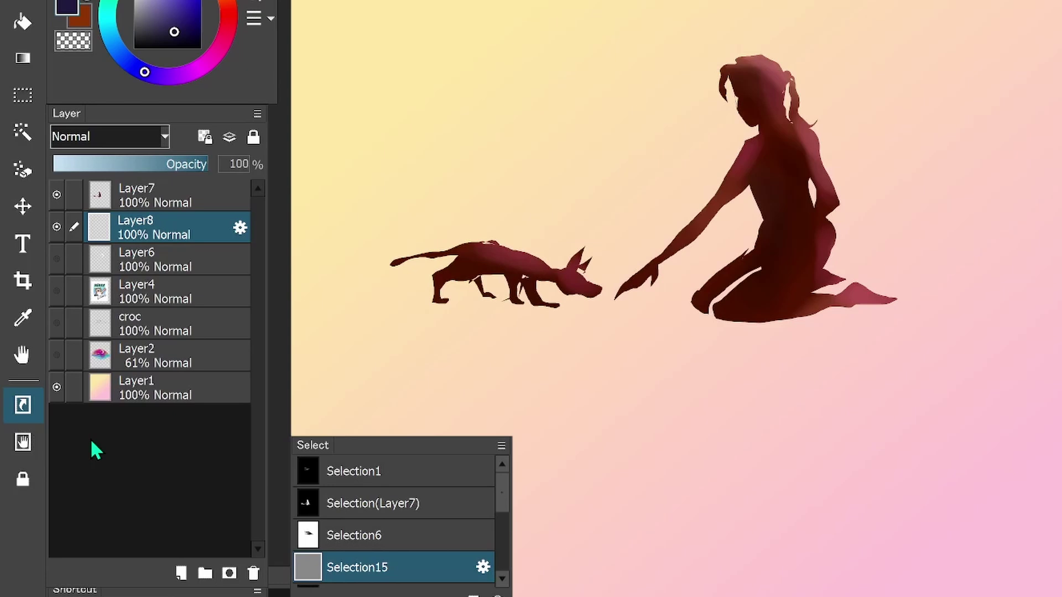
Load the outline of Layer7's contents as a selection, then make Layer8 the working layer and Selection(Layer7) the active selection
ctrl+click(105, 209)
ctrl+click(105, 209)
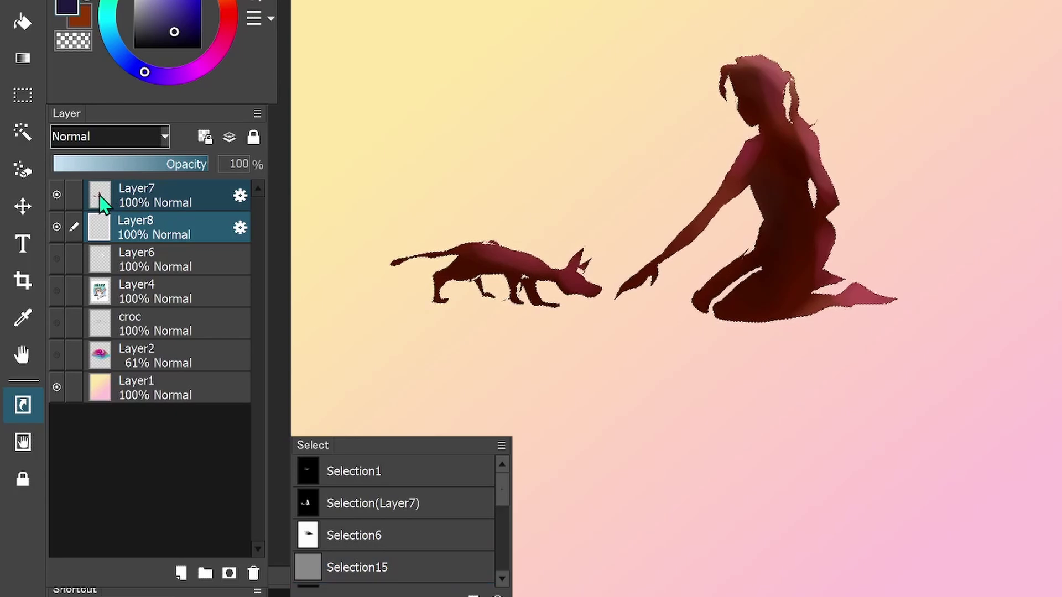
click(143, 230)
click(417, 512)
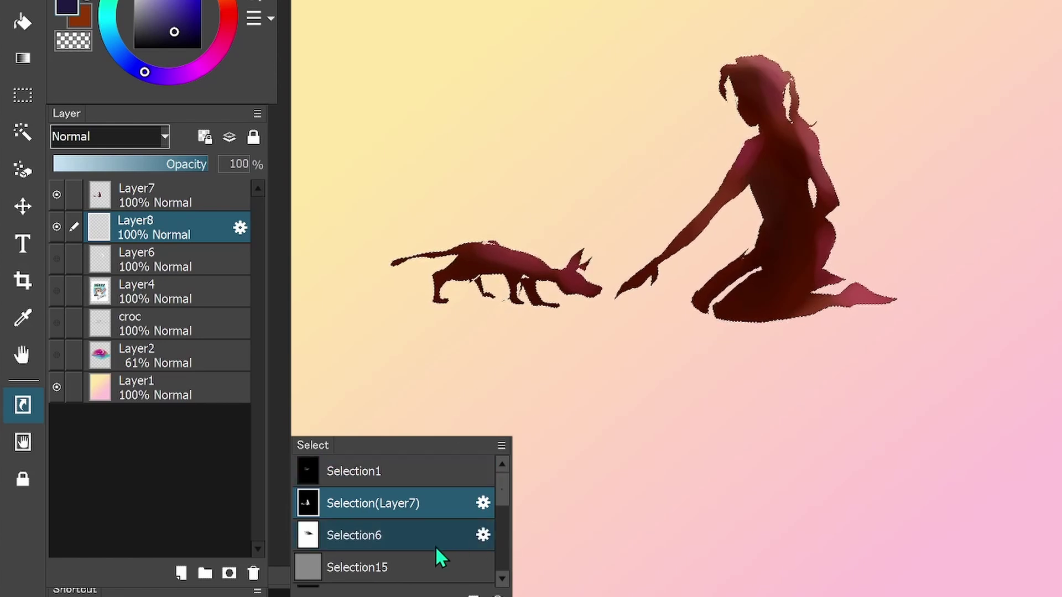
Make Selection15 the active selection and lasso a ground area with a jagged, bushy skyline behind the dog and figure
click(384, 569)
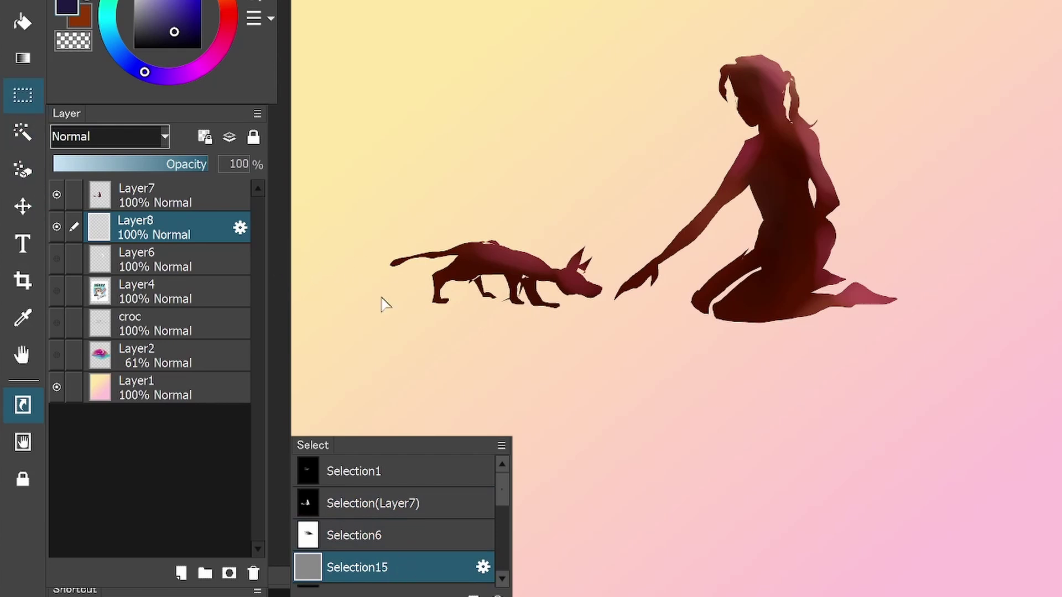
drag(397, 272, 458, 245)
mouse_move(708, 261)
mouse_down()
mouse_move(820, 263)
mouse_move(921, 224)
mouse_up()
drag(299, 406, 324, 281)
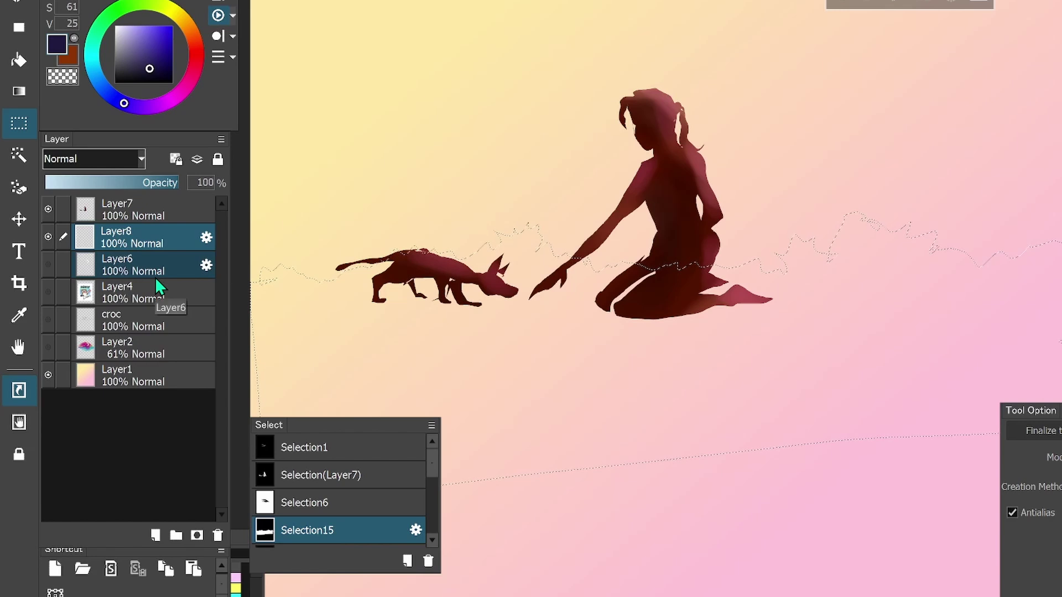
On Layer8, airbrush dark indigo (H 248, S 99, V 19) across the selected ground and its bushy skyline
click(141, 240)
drag(154, 75, 170, 73)
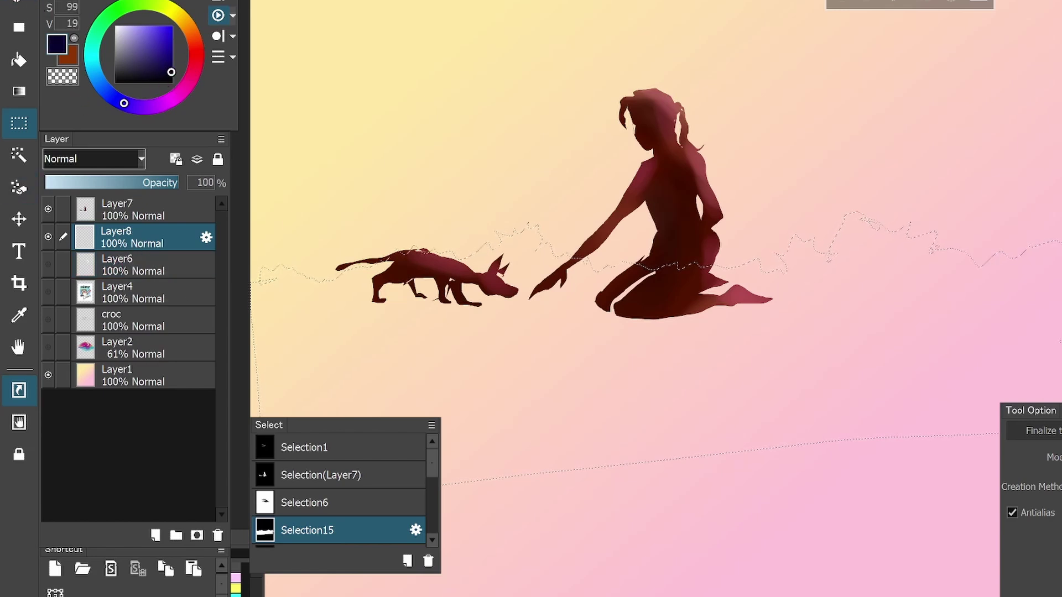
key(b)
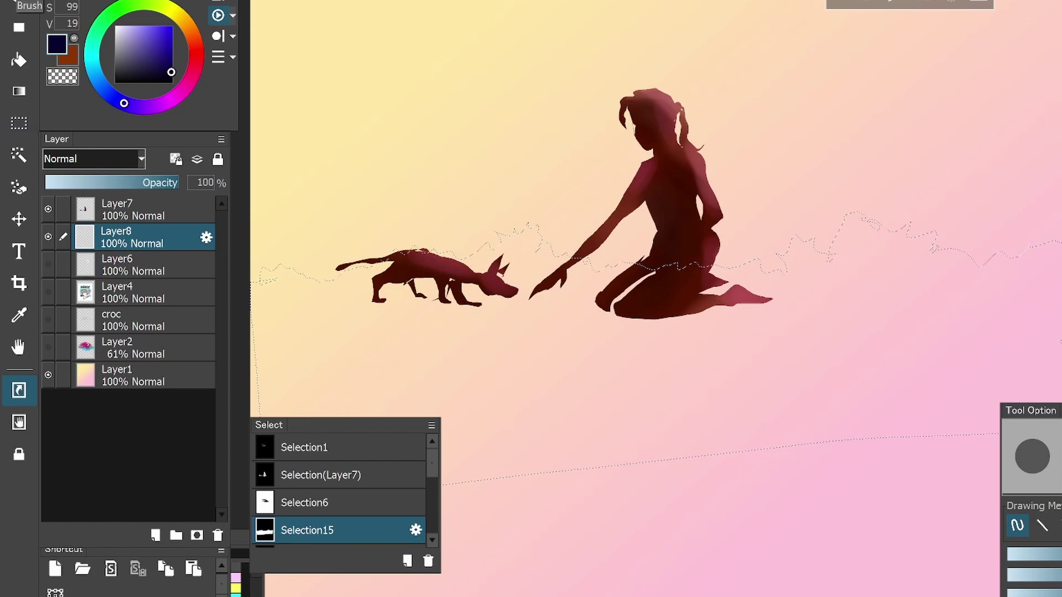
mouse_move(267, 342)
mouse_down()
mouse_move(554, 301)
mouse_move(927, 285)
mouse_move(1057, 299)
mouse_up()
mouse_move(1059, 343)
mouse_down()
mouse_move(472, 363)
mouse_move(308, 275)
mouse_move(872, 249)
mouse_move(873, 239)
mouse_move(1024, 277)
mouse_up()
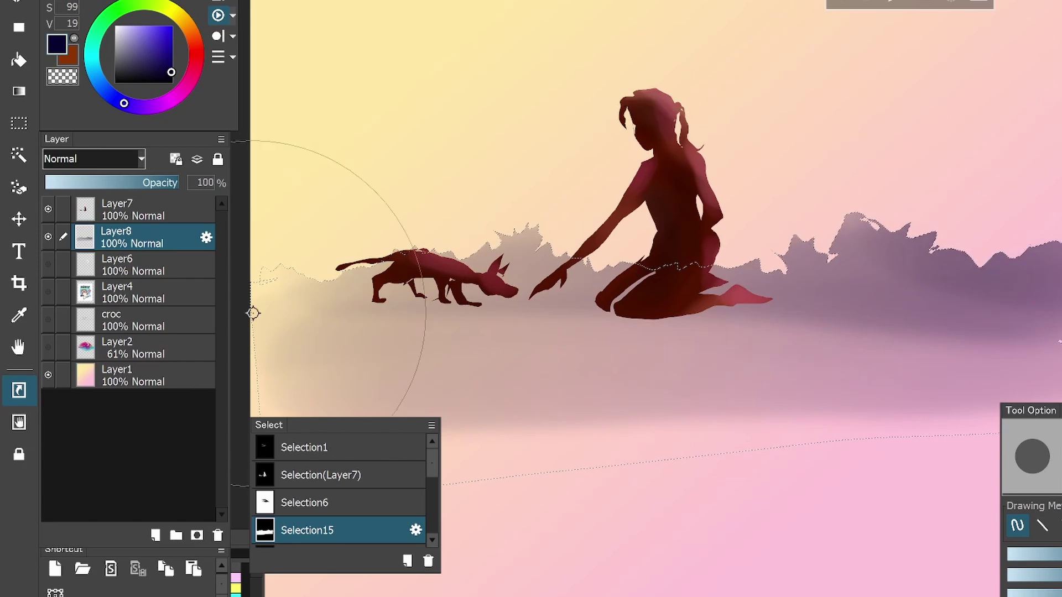
mouse_move(1043, 272)
mouse_down()
mouse_move(1059, 309)
mouse_move(1059, 354)
mouse_up()
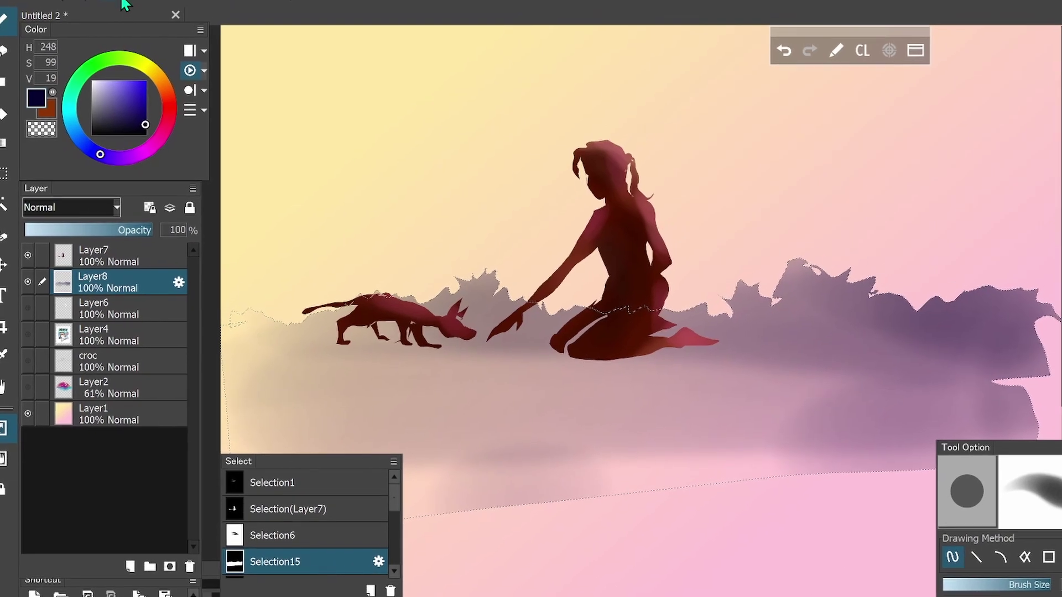
Invert Selection15 and airbrush soft clouds and a glow in orange-red (H 14, S 98, V 92) across the sky
click(114, 6)
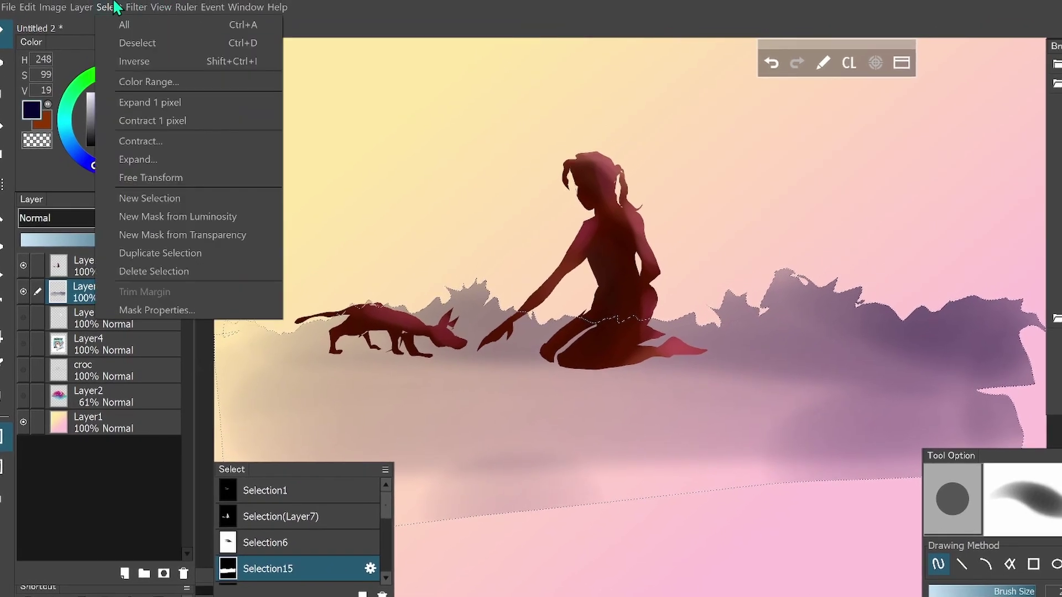
click(138, 60)
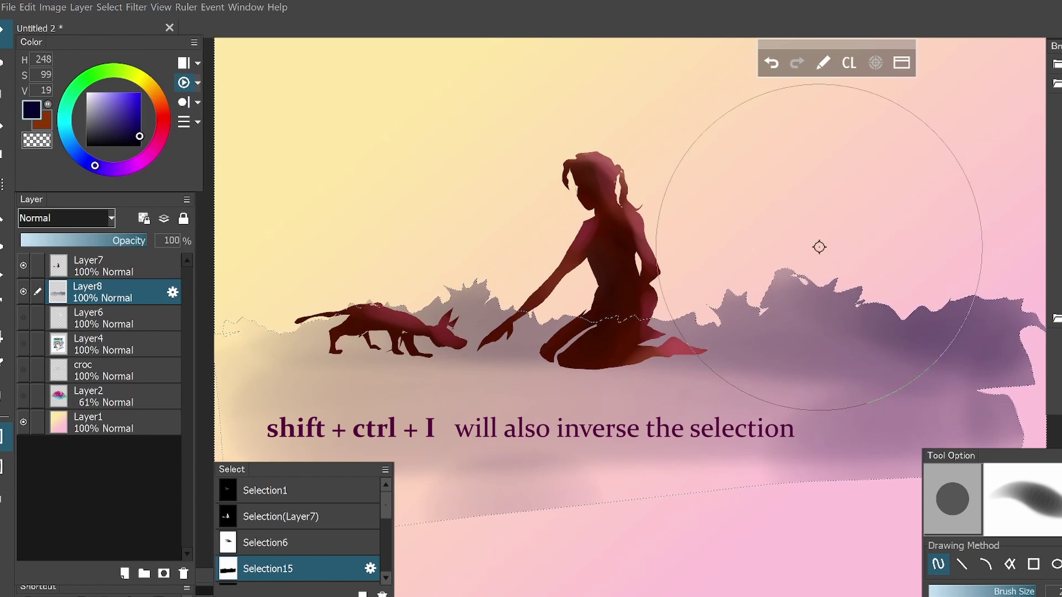
click(144, 81)
drag(147, 86, 162, 108)
click(138, 97)
mouse_move(873, 282)
mouse_down()
mouse_move(965, 194)
mouse_move(351, 147)
mouse_move(537, 282)
mouse_up()
mouse_move(692, 293)
mouse_down()
mouse_move(969, 237)
mouse_move(374, 300)
mouse_move(903, 296)
mouse_move(794, 157)
mouse_move(813, 111)
mouse_up()
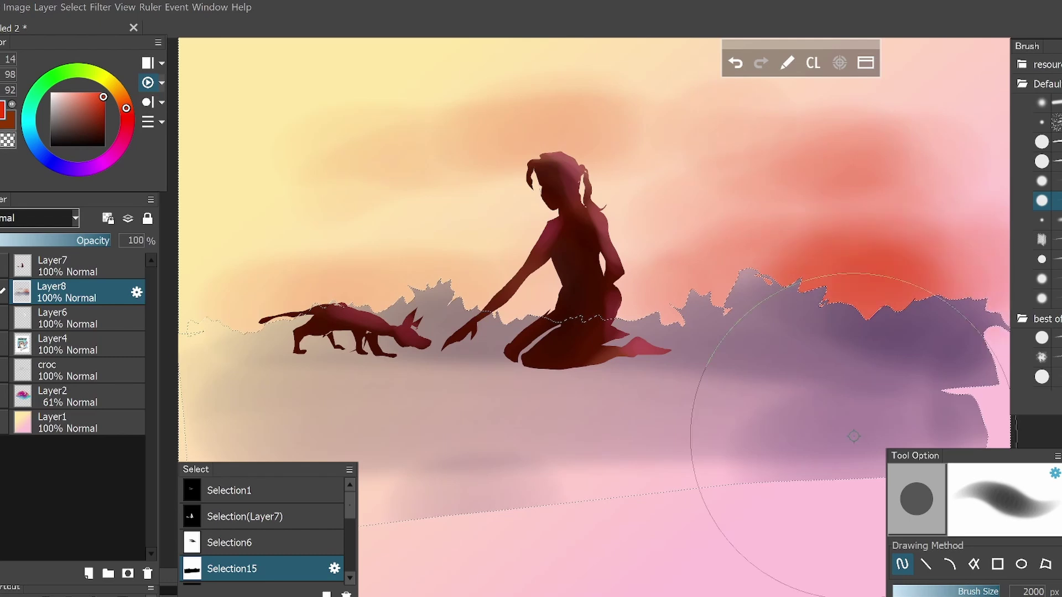
Activate Selection(Layer7) and refine it with freehand lassos between the kneeling figure's legs and around her hand
click(222, 520)
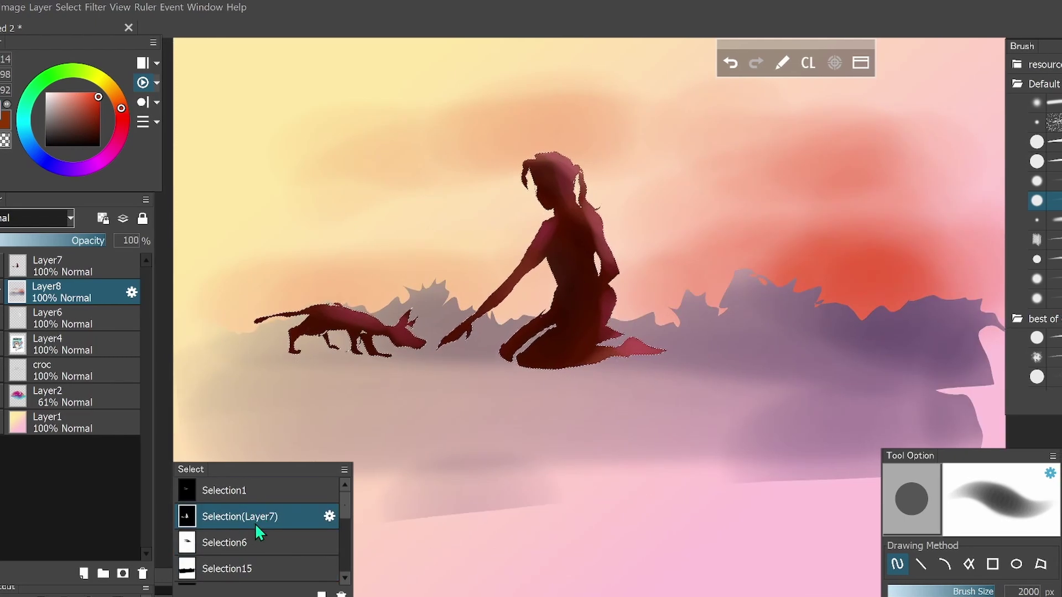
key(m)
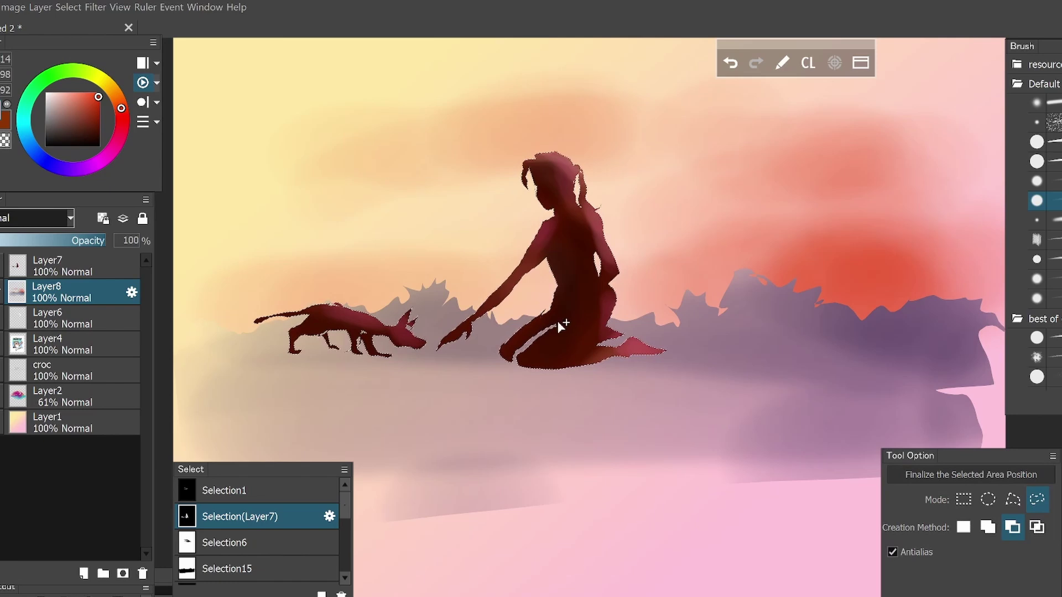
drag(556, 325, 520, 352)
mouse_move(565, 323)
mouse_down()
mouse_move(517, 354)
mouse_move(552, 329)
mouse_up()
mouse_move(462, 334)
mouse_down()
mouse_move(451, 339)
mouse_move(450, 367)
mouse_move(474, 350)
mouse_move(464, 329)
mouse_up()
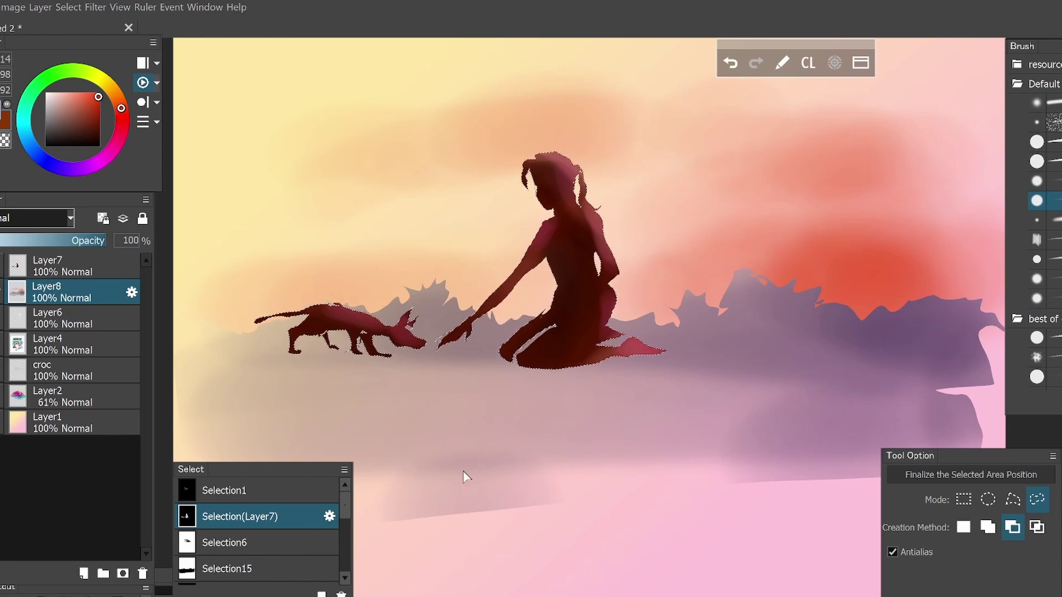
On Layer7, airbrush the silhouettes inside Selection(Layer7) with dark red (H 14, S 100, V 41) and a darker shade (H 14, S 97, V 27)
click(100, 124)
key(b)
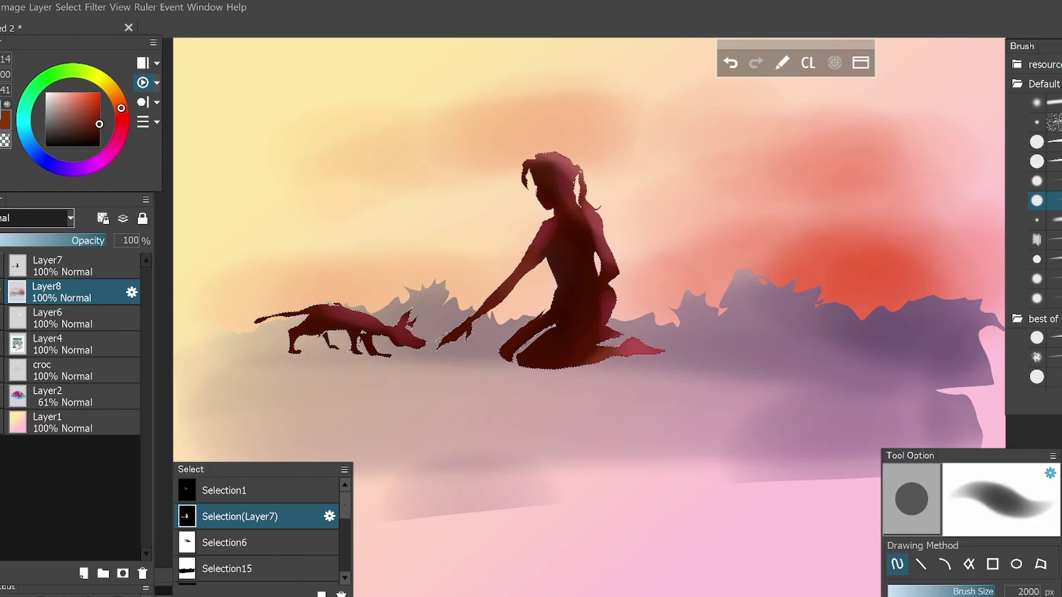
click(78, 267)
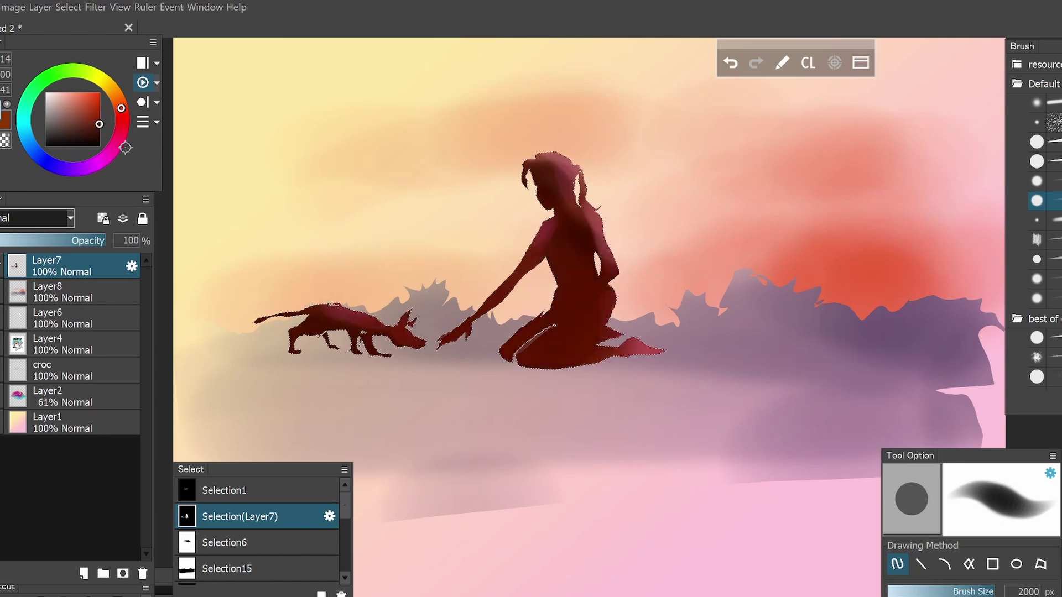
drag(98, 127, 97, 132)
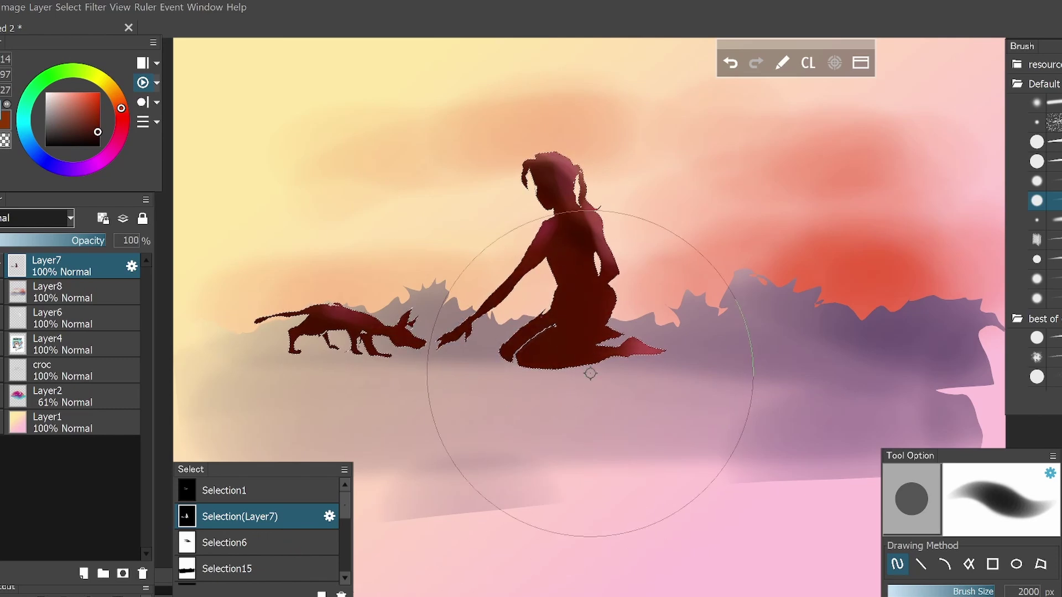
ctrl+click(327, 540)
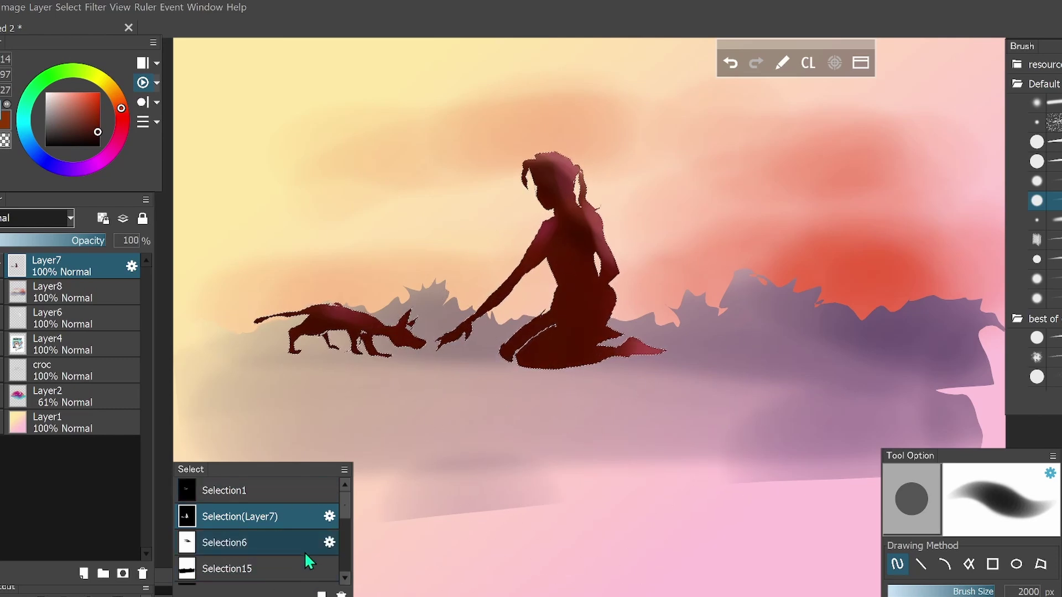
click(255, 519)
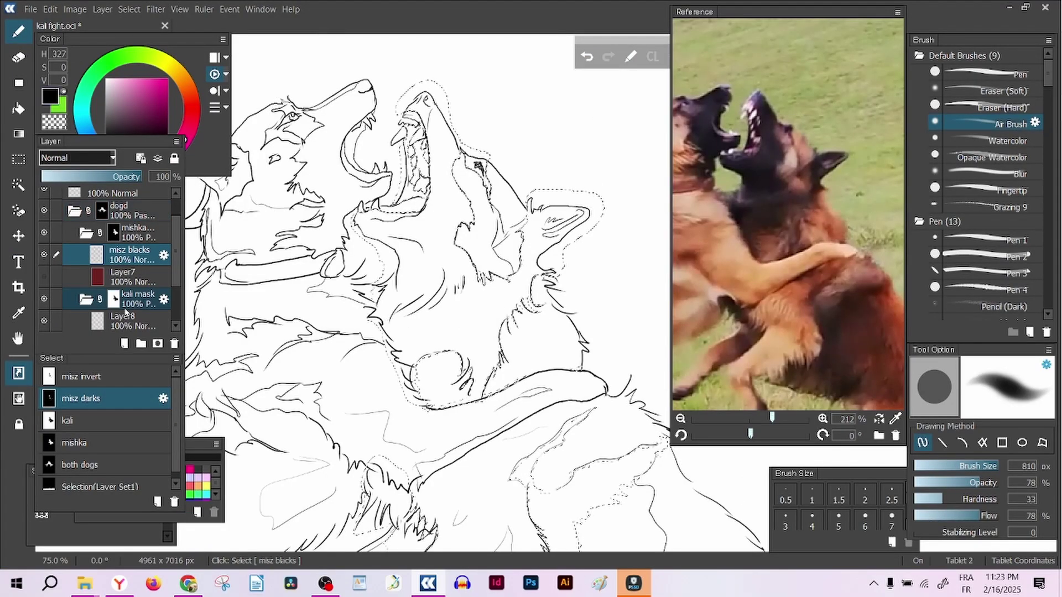
In the kali fight drawing, airbrush black at 810 px onto the misz blacks layer through the misz darks selection
mouse_move(433, 100)
mouse_down()
mouse_move(439, 236)
mouse_move(401, 354)
mouse_move(409, 387)
mouse_move(432, 343)
mouse_move(497, 387)
mouse_up()
drag(526, 448, 421, 199)
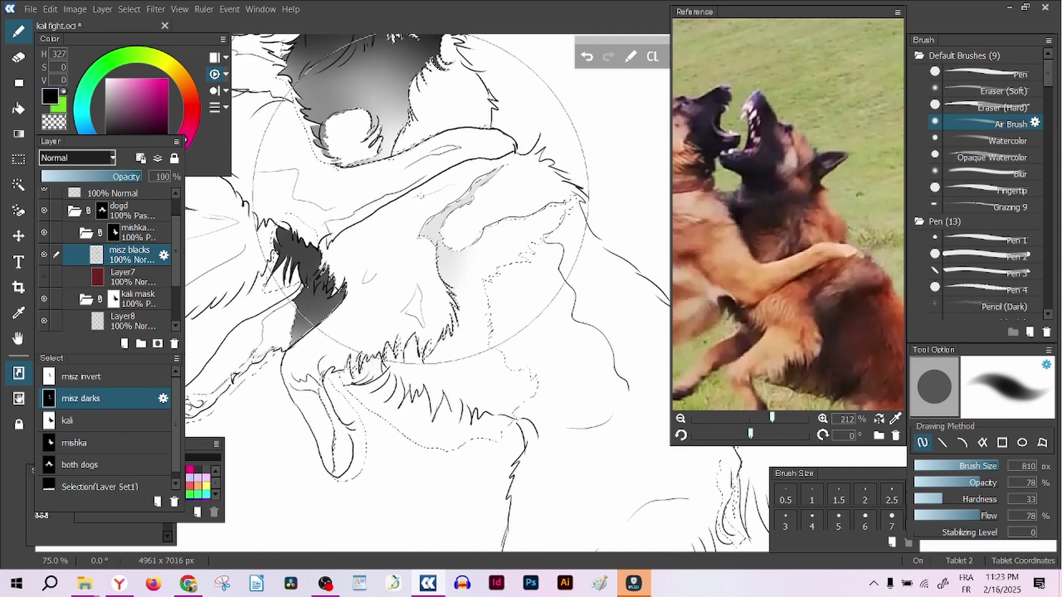
mouse_move(331, 387)
mouse_down()
mouse_move(310, 443)
mouse_move(255, 354)
mouse_up()
mouse_move(420, 199)
mouse_down()
mouse_move(564, 121)
mouse_move(354, 224)
mouse_up()
mouse_move(387, 387)
mouse_down()
mouse_move(406, 426)
mouse_move(471, 266)
mouse_move(459, 310)
mouse_move(404, 44)
mouse_up()
drag(465, 387, 556, 299)
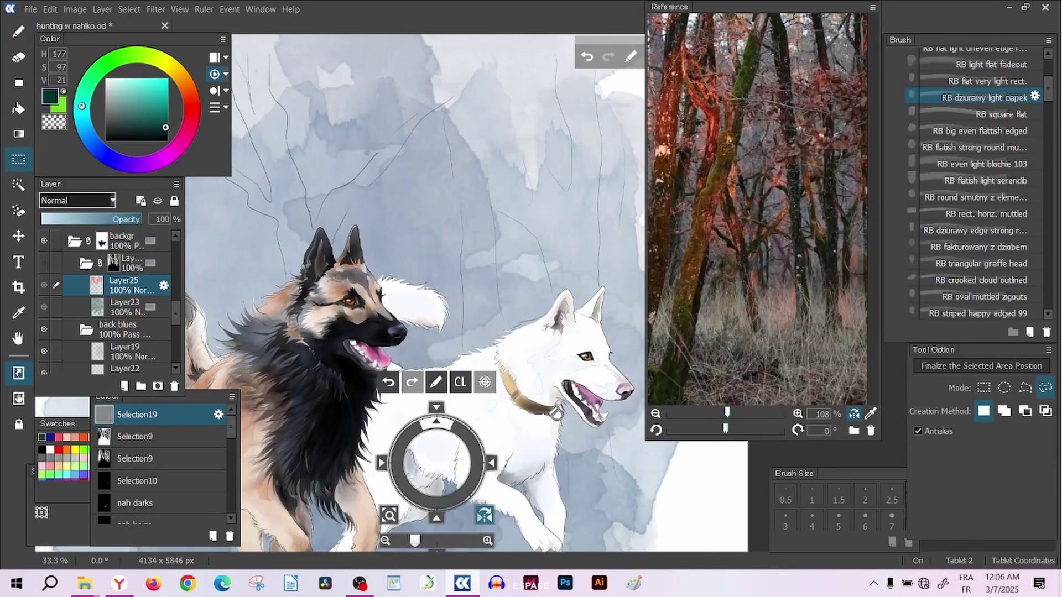
In the hunting w nahiko painting, move the reference photo off the canvas and show the masked tree-trunk layer group
drag(759, 16, 873, 4)
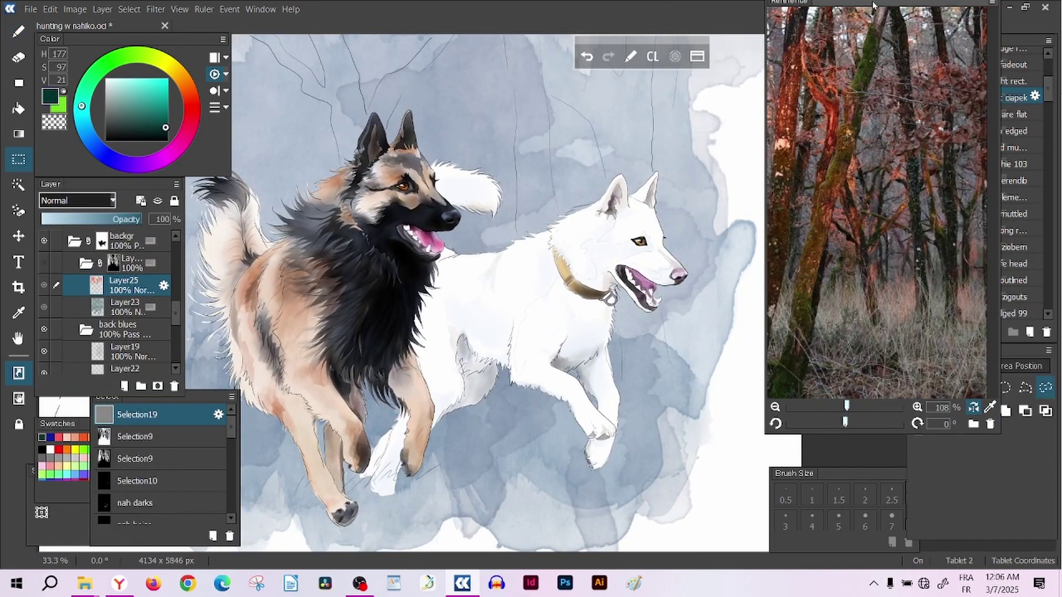
drag(487, 461, 544, 453)
scroll(544, 452, down, 1)
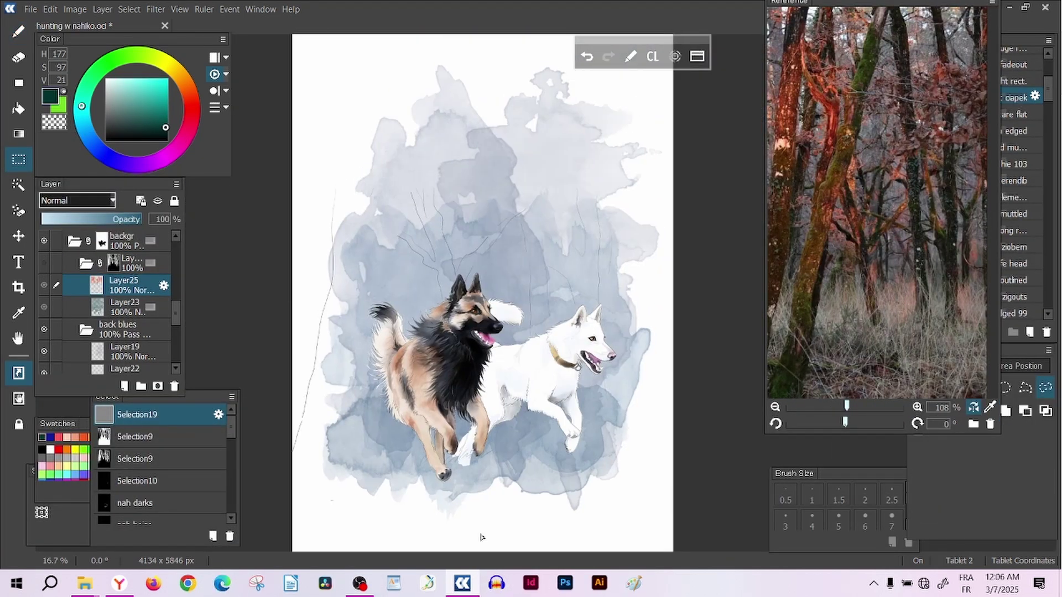
click(45, 264)
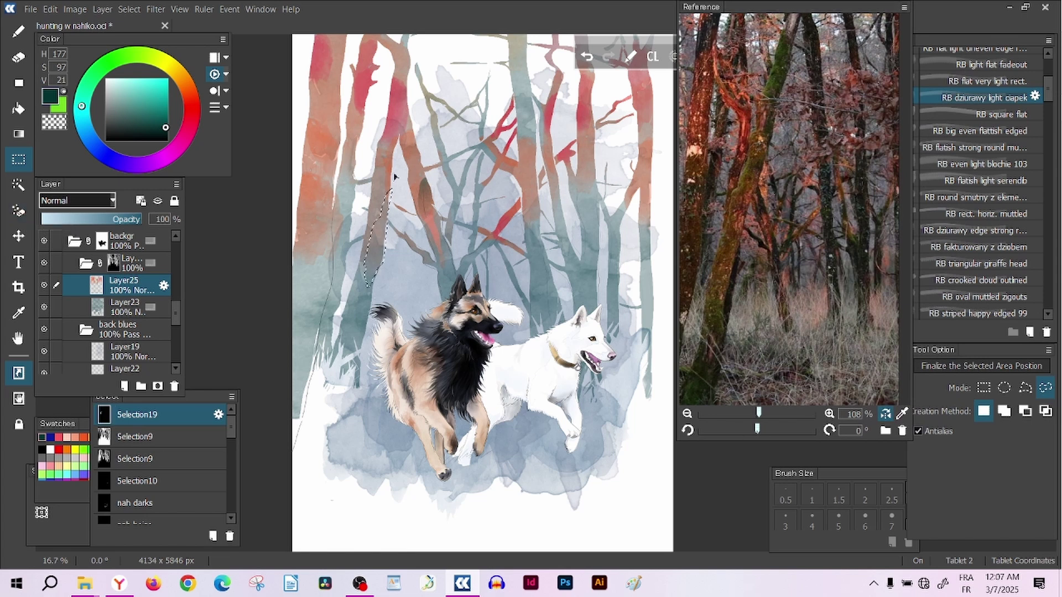
Paint a lassoed strip of the trunk above the dark dog with orange (H 32, S 74, V 97) and red (H 8, S 74, V 97)
key(e)
click(191, 101)
drag(382, 199, 370, 260)
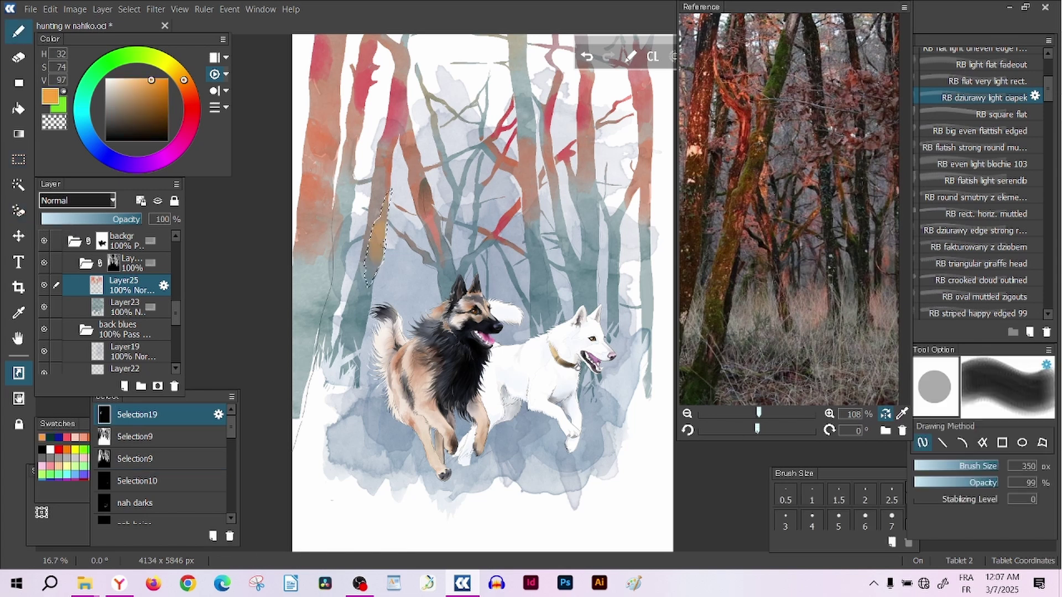
click(151, 80)
drag(379, 210, 369, 271)
Lasso thin strips on two other trunks and paint them with salmon (H 8, S 43, V 94), orange (H 22, S 70, V 100) and pink (H 1, S 53, V 100)
click(18, 185)
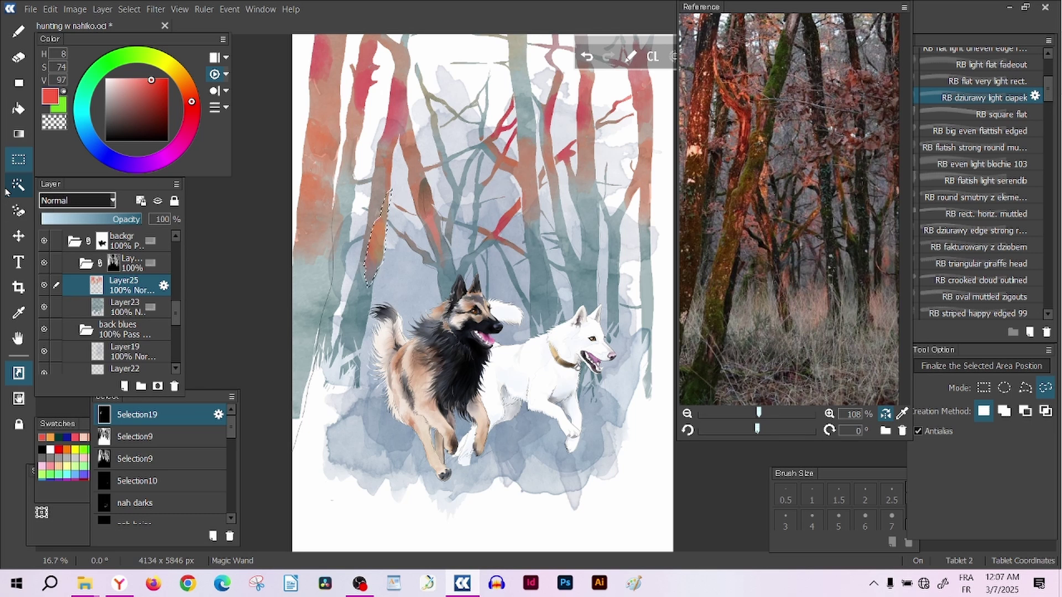
click(132, 81)
key(b)
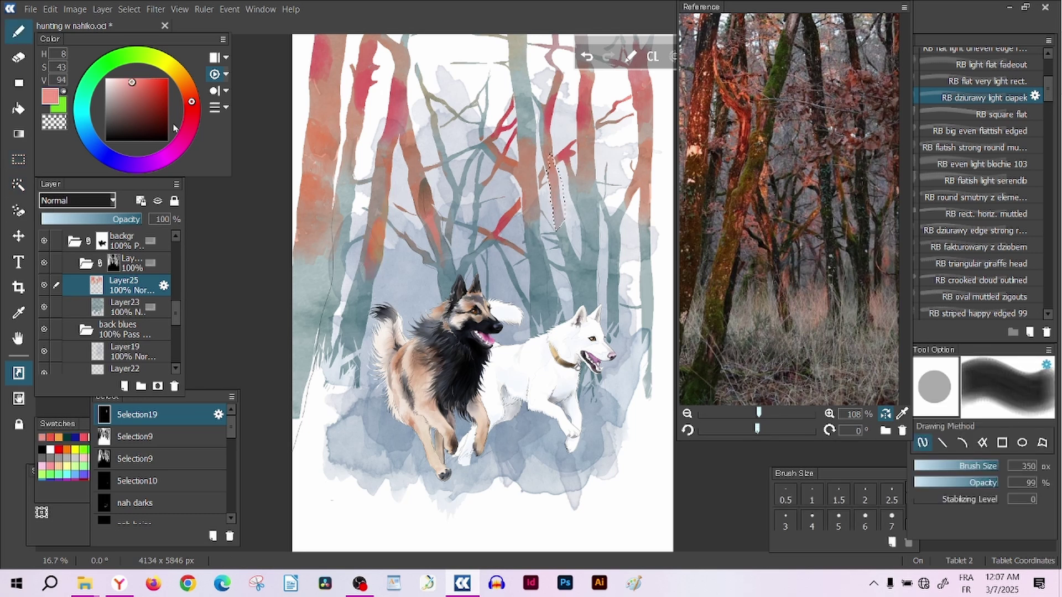
click(188, 89)
click(148, 78)
click(22, 163)
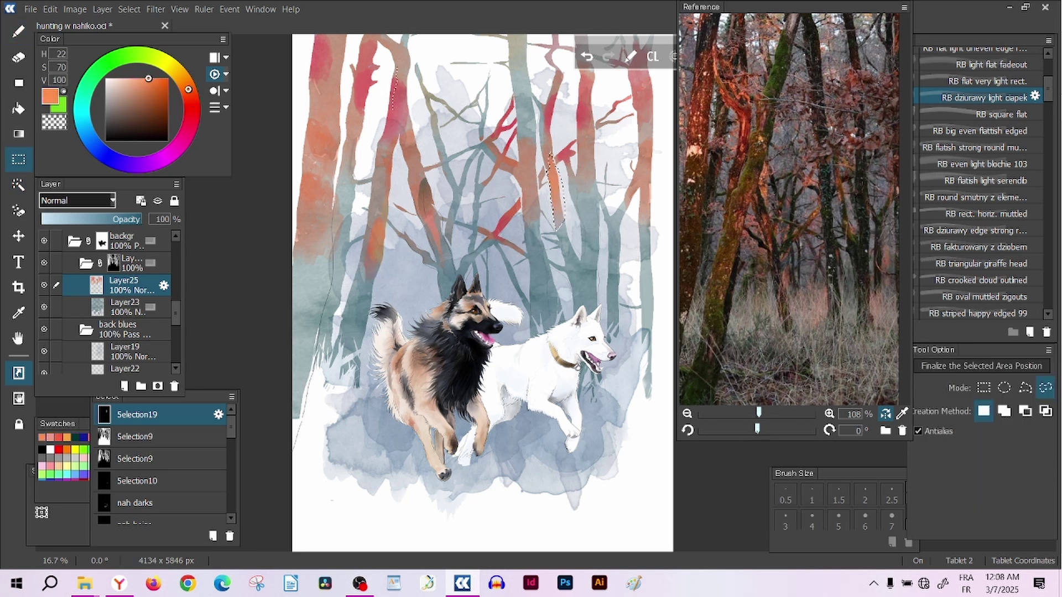
click(42, 437)
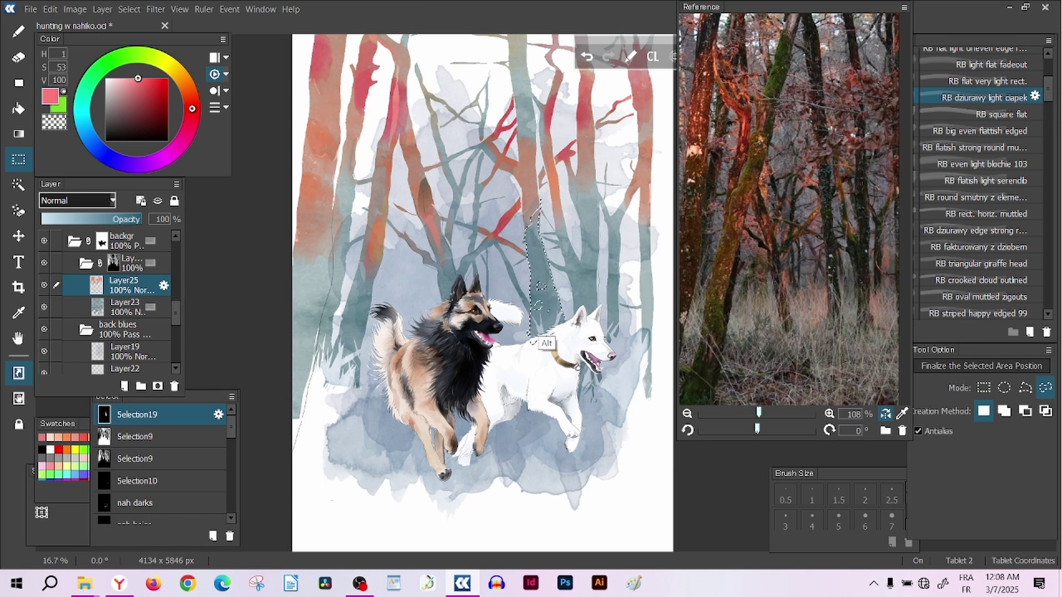
Paint the lassoed trunk base behind the white dog with dark greens (H 164, V 29 and H 172, S 88, V 33) using the 350 px brush
click(84, 94)
click(154, 127)
click(932, 144)
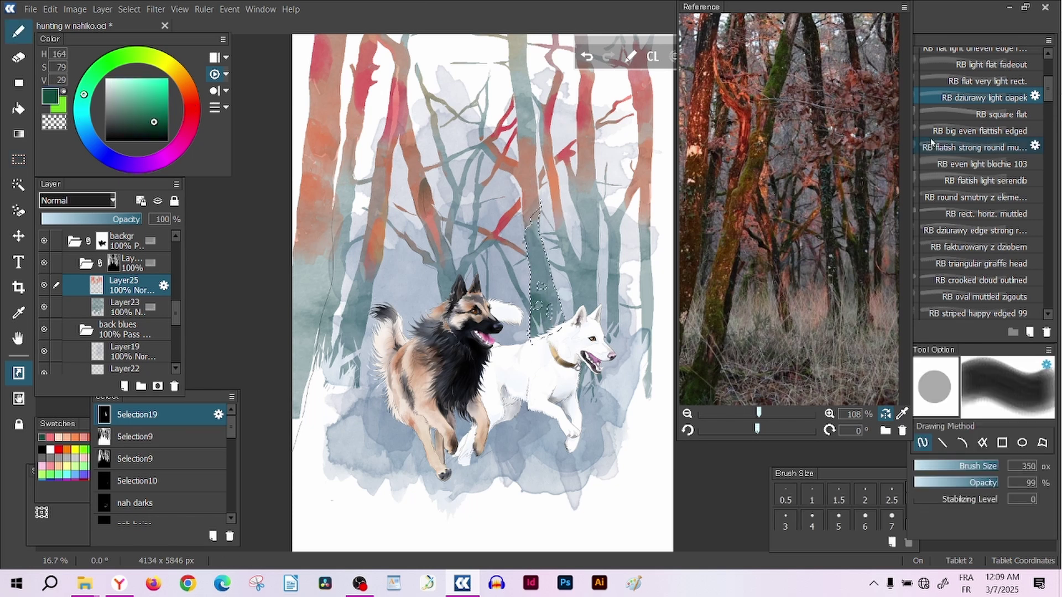
click(159, 119)
drag(534, 221, 548, 319)
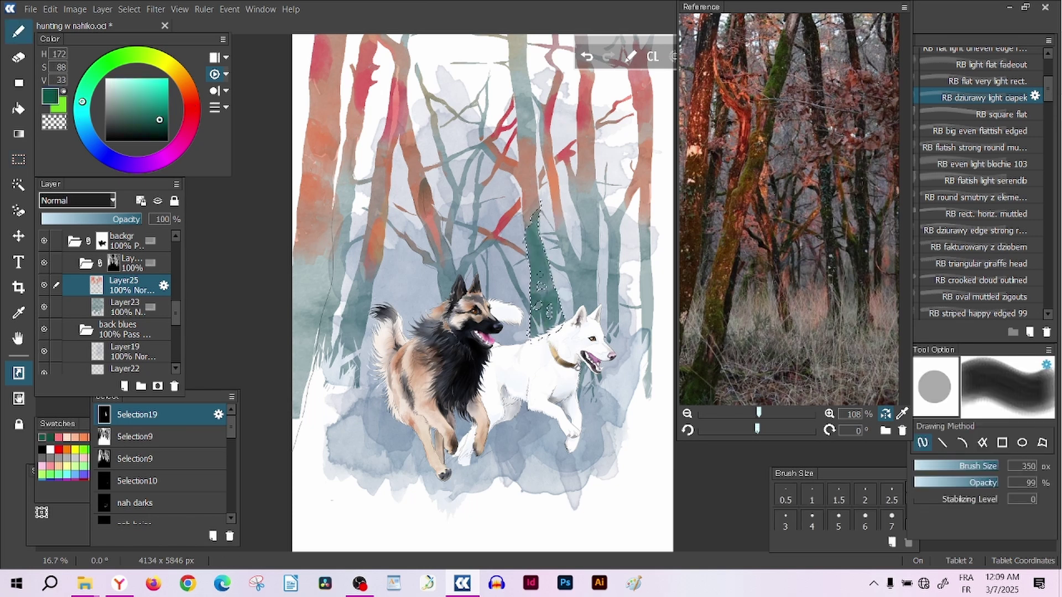
Choose a pale mint (H 172, S 8, V 92), invert the trunk-base selection and shift its outline
click(156, 10)
click(110, 83)
key(ctrl+i)
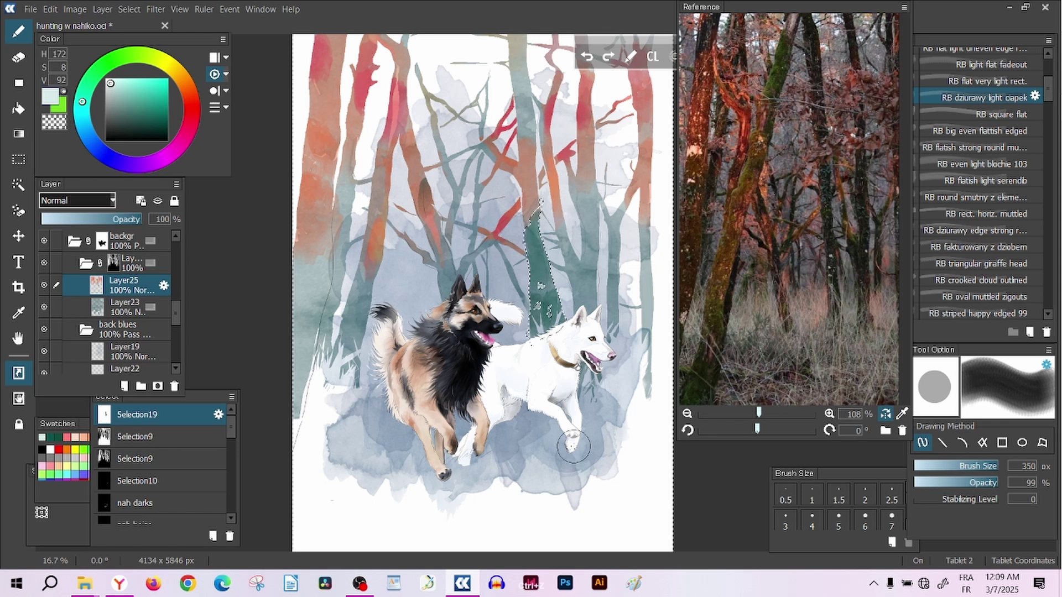
click(18, 159)
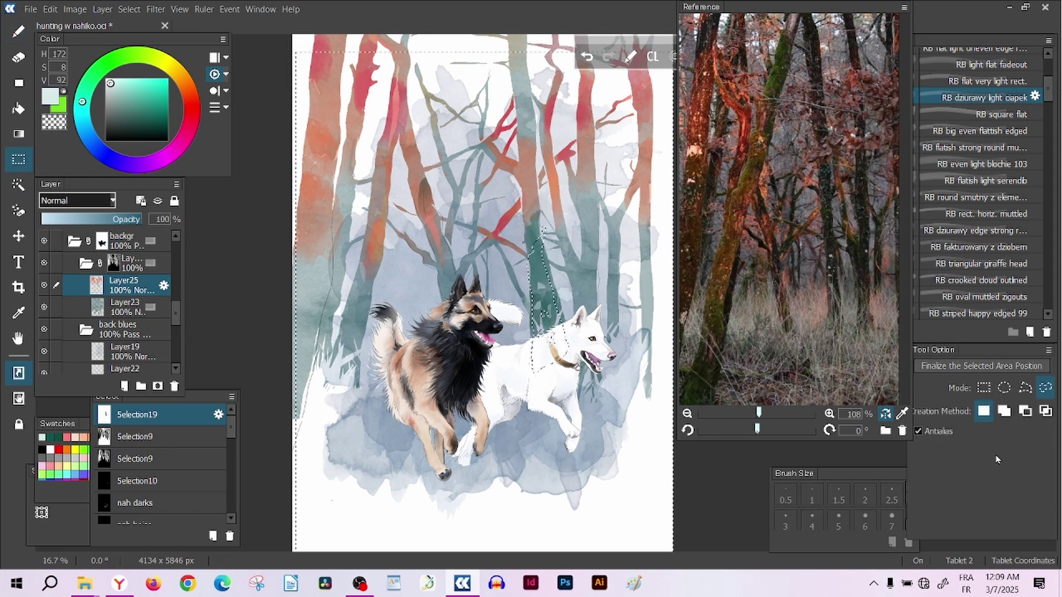
drag(579, 204, 539, 356)
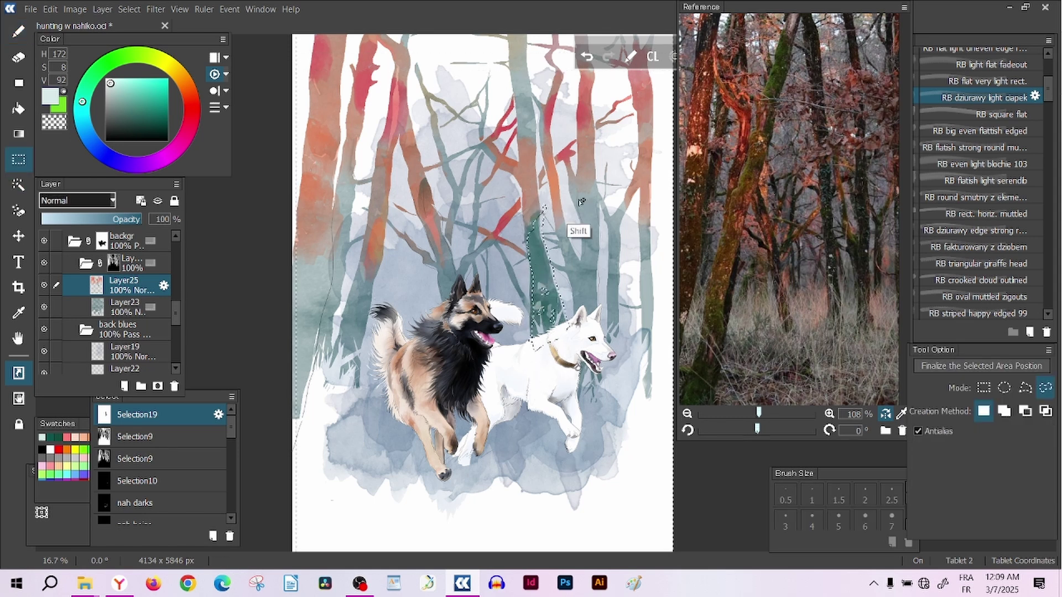
Lasso the lower part of the trunk above the white dog's head and paint it teal (H 172, S 88, V 46) at 999 px
drag(576, 176, 582, 264)
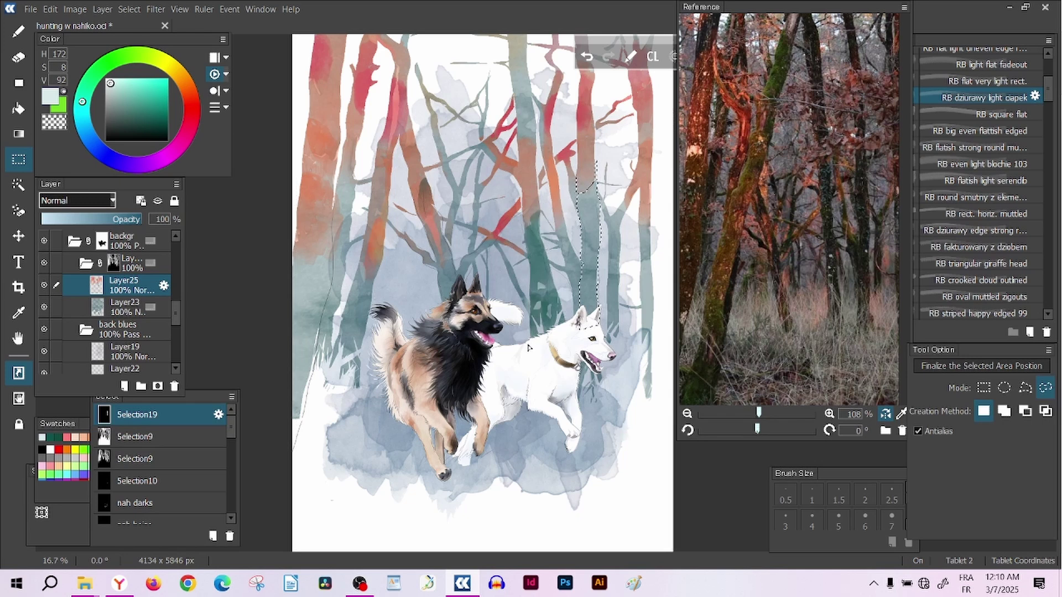
key(ctrl+z)
key(b)
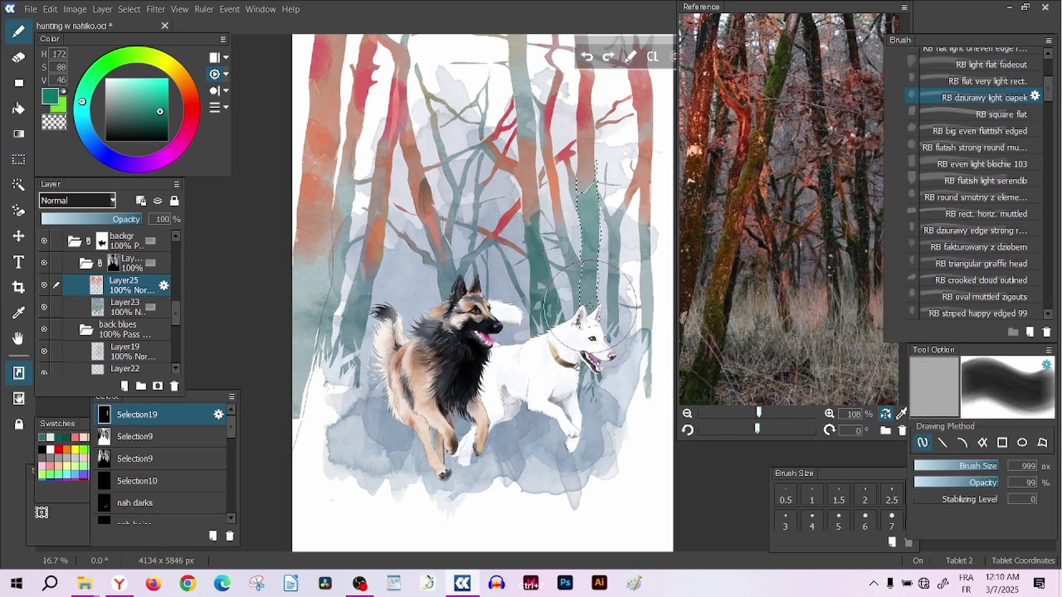